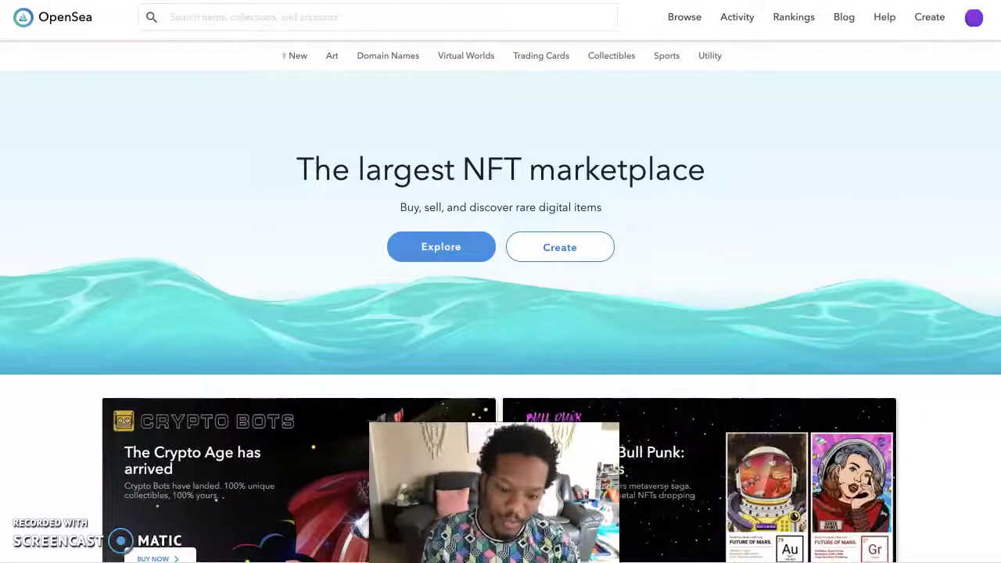
- Open the My Collections page on OpenSea and bring up the MetaMask website in a separate browser tab
{"action": "mouse_move", "coordinate": [924, 18]}
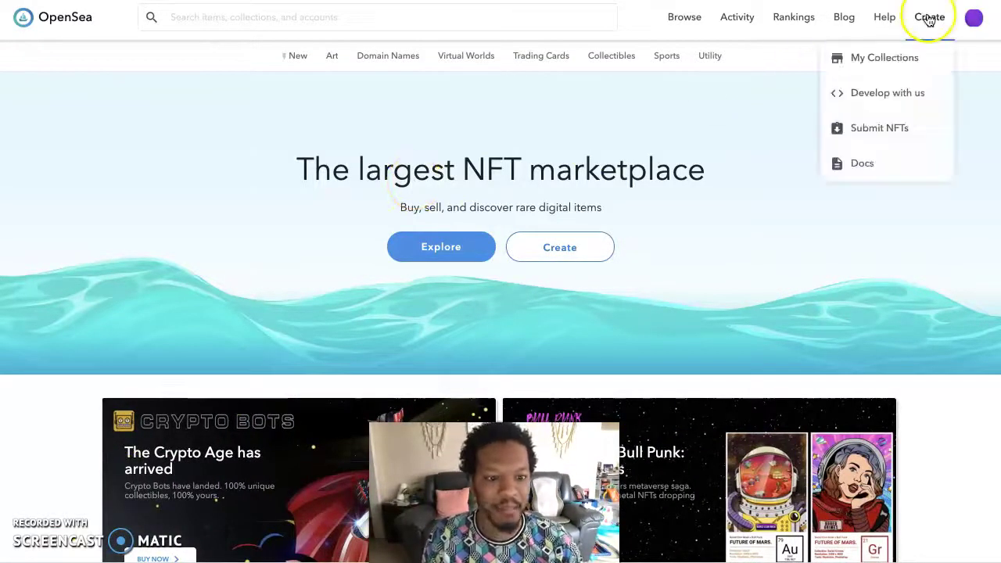
{"action": "left_click", "coordinate": [928, 18]}
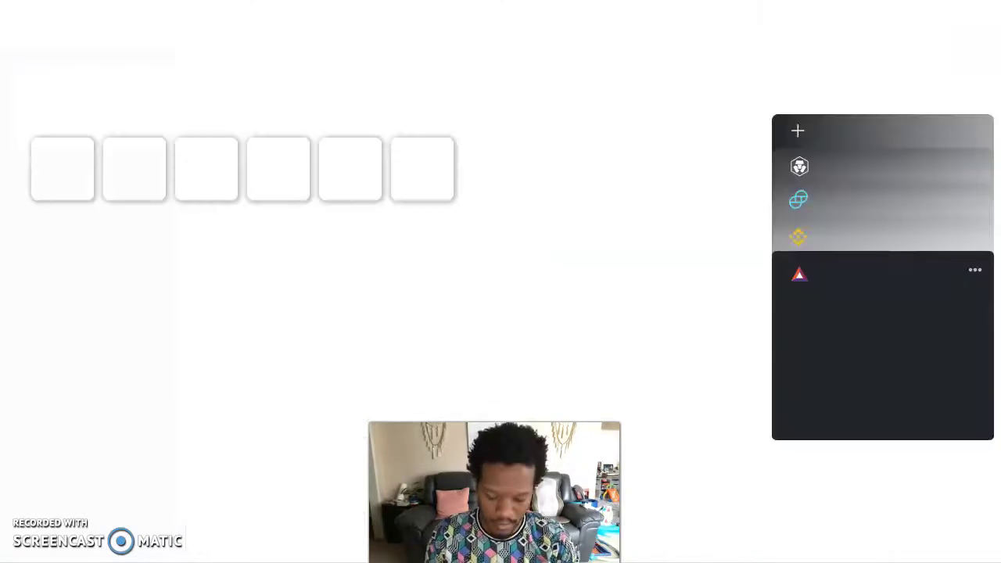
{"action": "type", "text": "met"}
{"action": "key", "text": "Escape"}
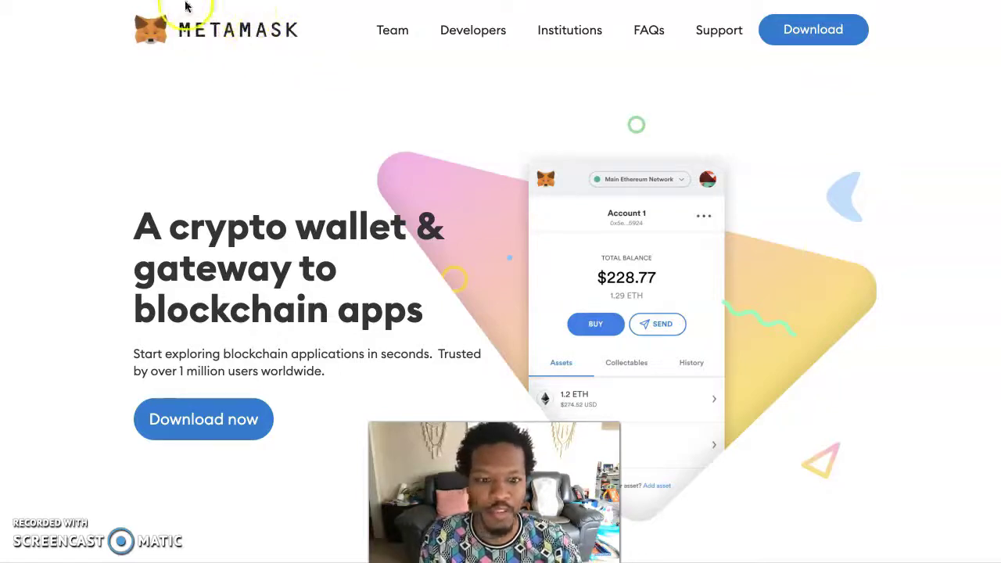
- Open the MetaMask wallet extension, look over the account's assets and balance, and close it
{"action": "left_click", "coordinate": [783, 36]}
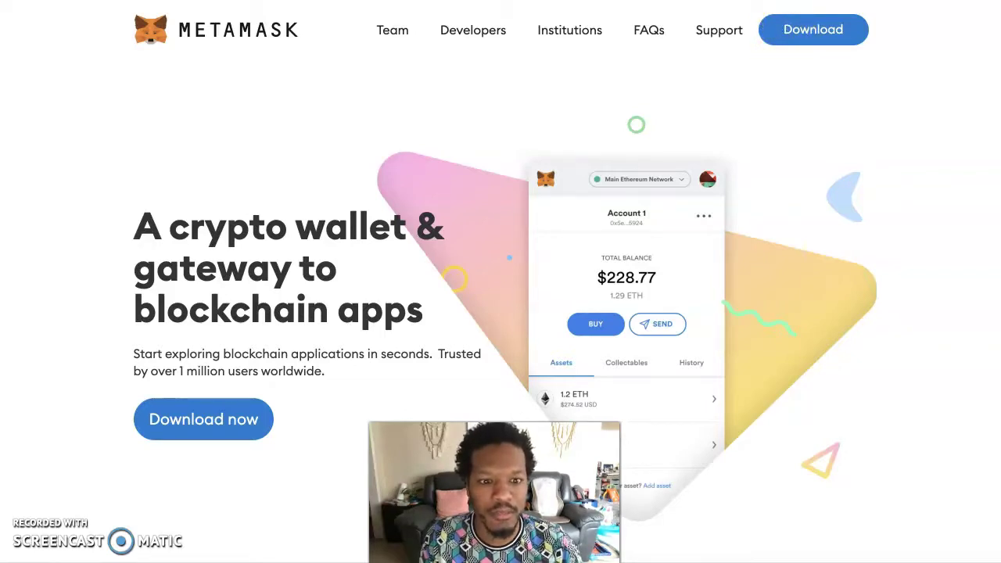
{"action": "left_click", "coordinate": [774, 1]}
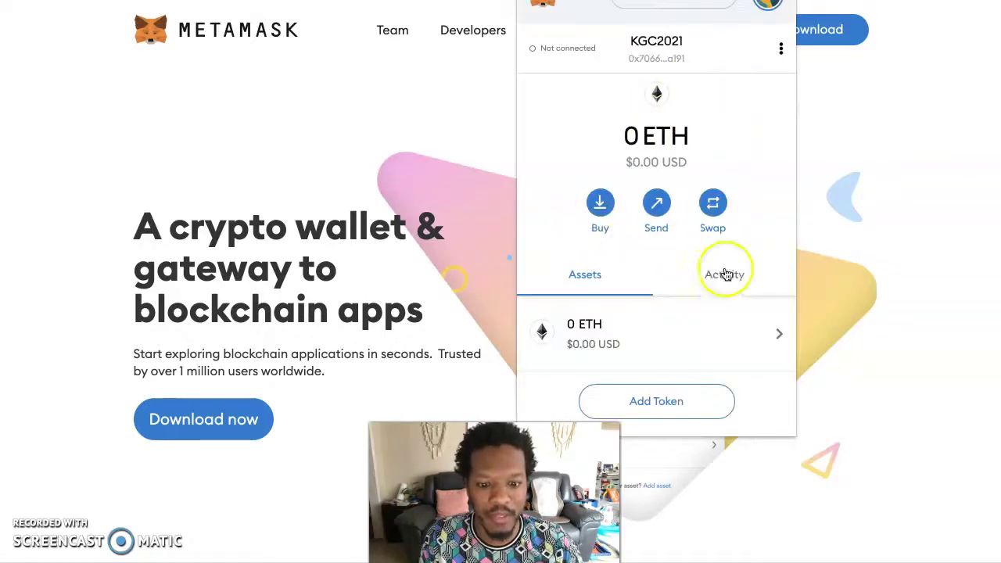
{"action": "left_click", "coordinate": [706, 294]}
{"action": "left_click", "coordinate": [615, 287]}
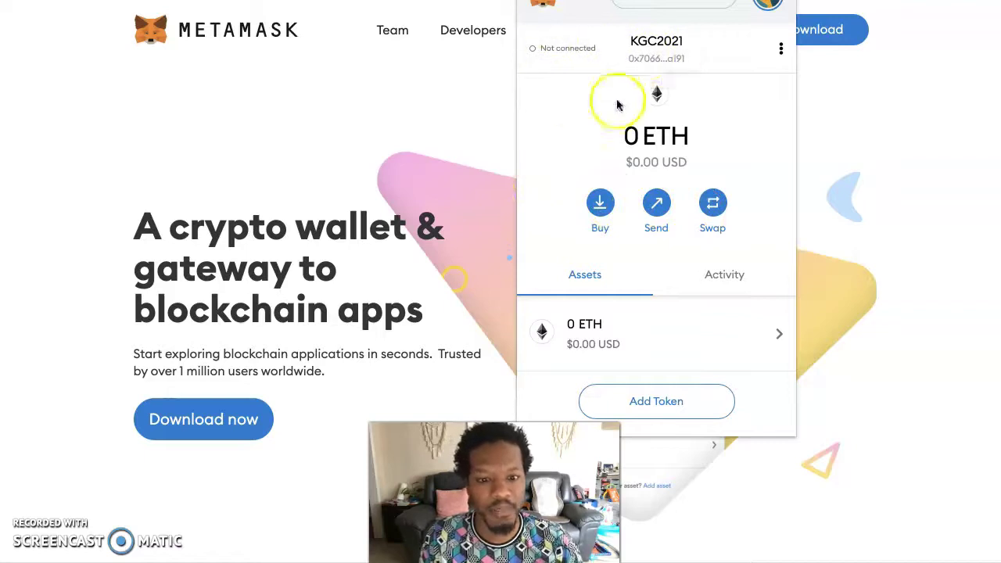
{"action": "left_click", "coordinate": [663, 51]}
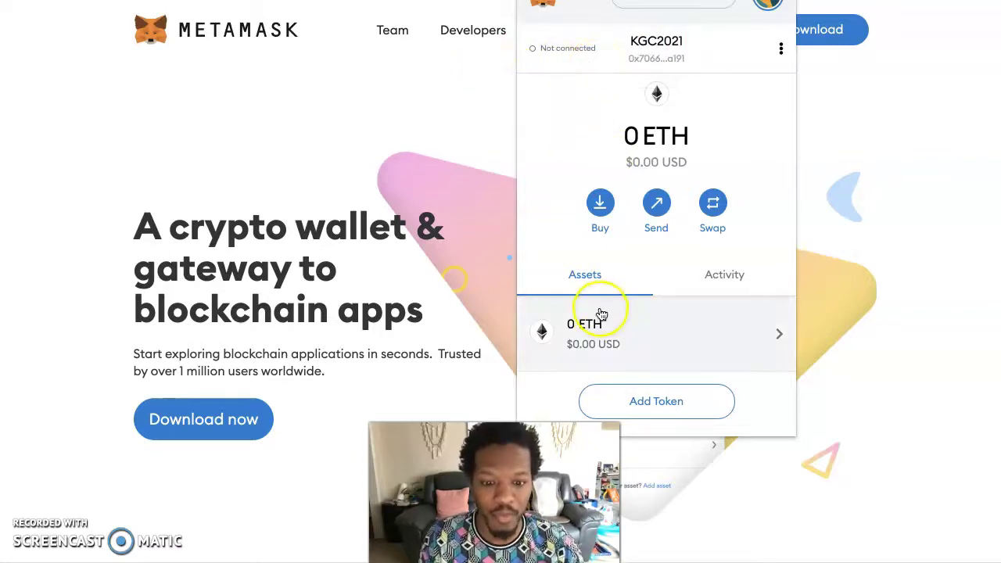
{"action": "left_click", "coordinate": [447, 137]}
{"action": "left_click", "coordinate": [725, 134]}
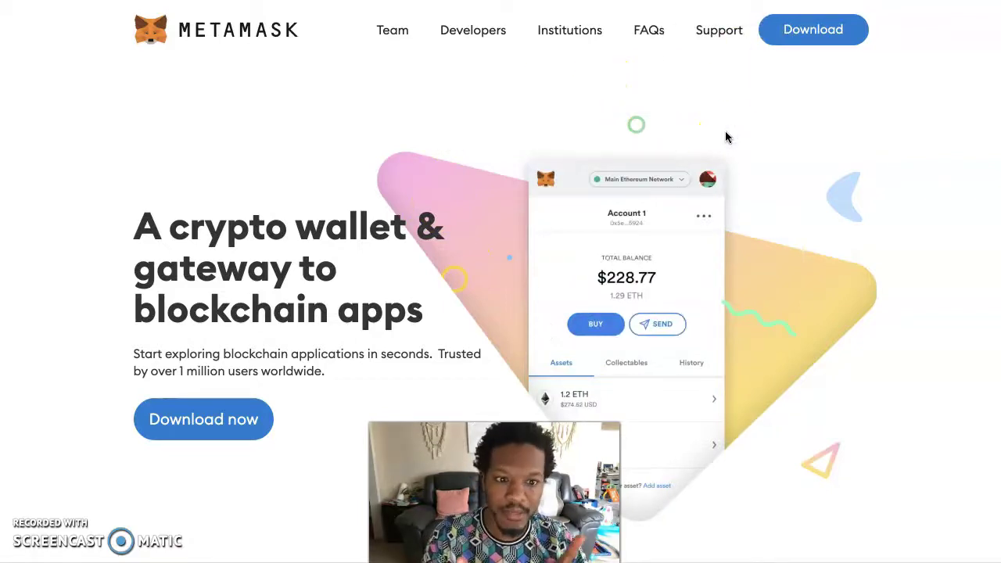
- Switch back to OpenSea, open the KindnessGrocery Coop 2021 collection and look through its items
{"action": "key", "text": "ctrl+Tab"}
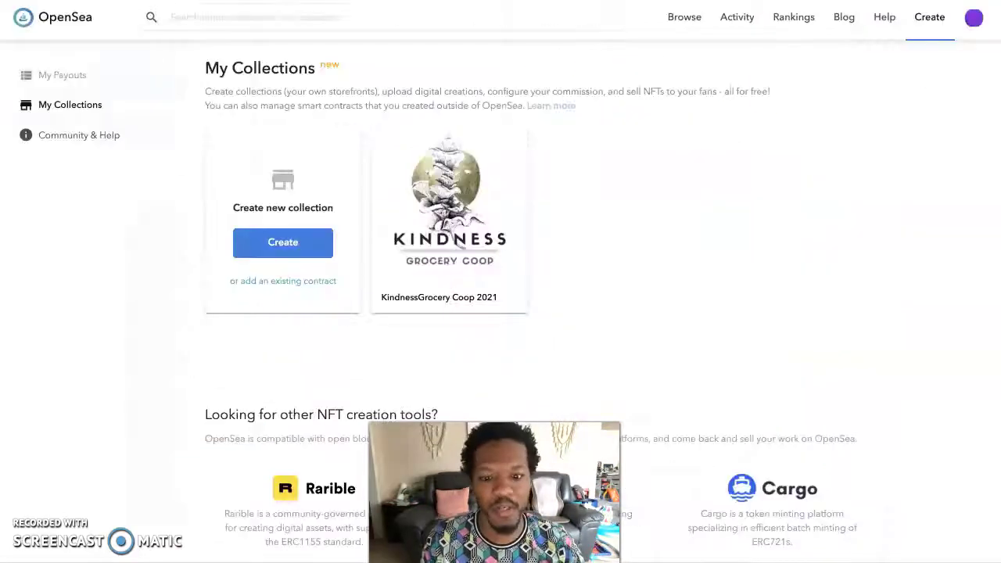
{"action": "mouse_move", "coordinate": [929, 22]}
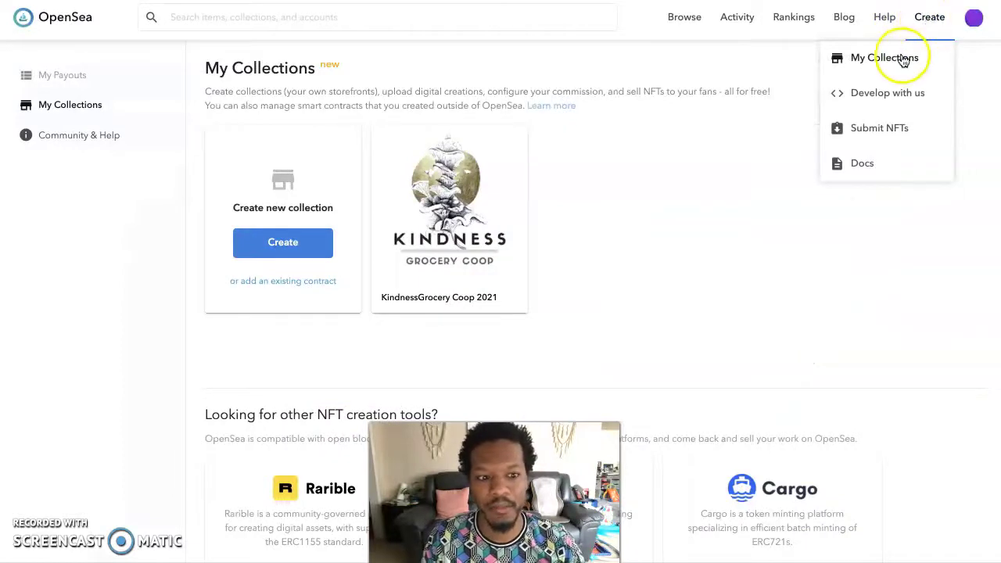
{"action": "left_click", "coordinate": [454, 209]}
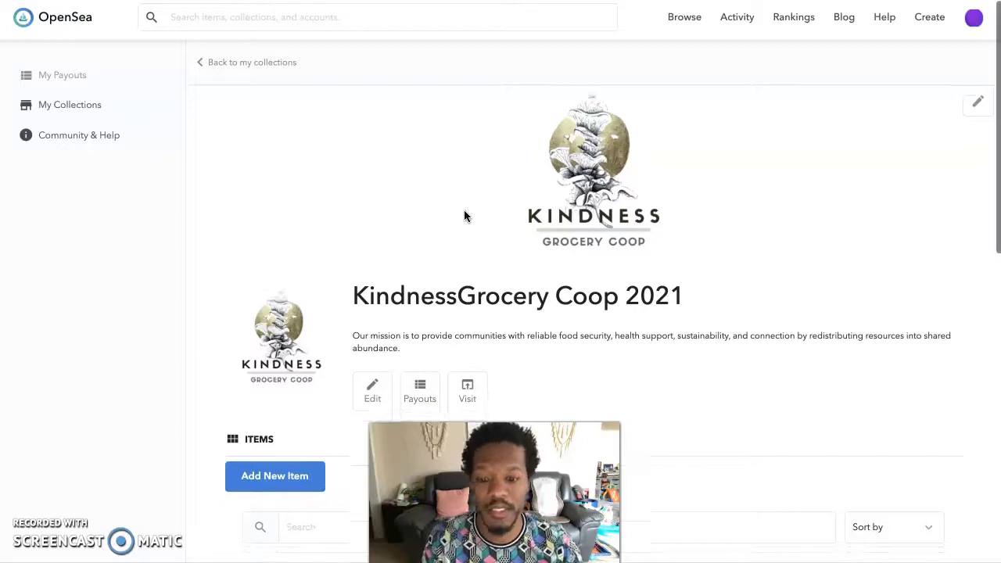
{"action": "scroll", "coordinate": [429, 212], "scroll_direction": "down", "scroll_amount": 10}
{"action": "scroll", "coordinate": [430, 215], "scroll_direction": "down", "scroll_amount": 3}
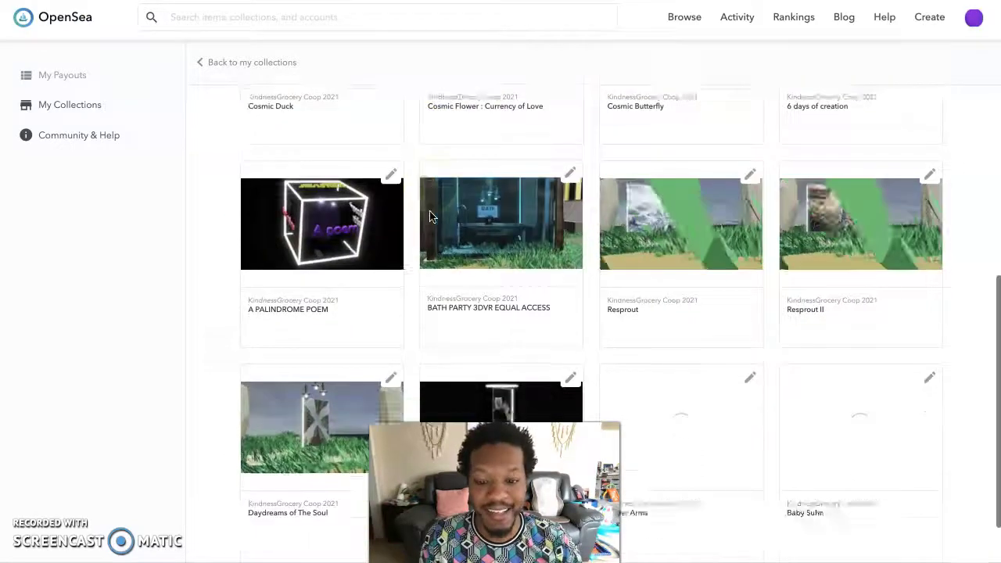
{"action": "scroll", "coordinate": [429, 216], "scroll_direction": "up", "scroll_amount": 2}
{"action": "scroll", "coordinate": [430, 217], "scroll_direction": "down", "scroll_amount": 2}
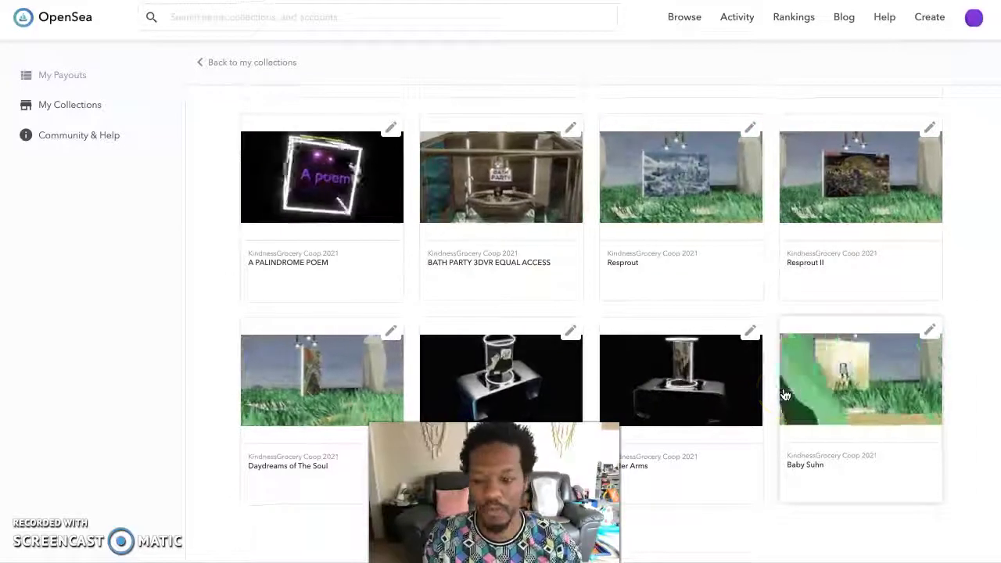
{"action": "scroll", "coordinate": [782, 393], "scroll_direction": "up", "scroll_amount": 10}
{"action": "scroll", "coordinate": [547, 266], "scroll_direction": "up", "scroll_amount": 2}
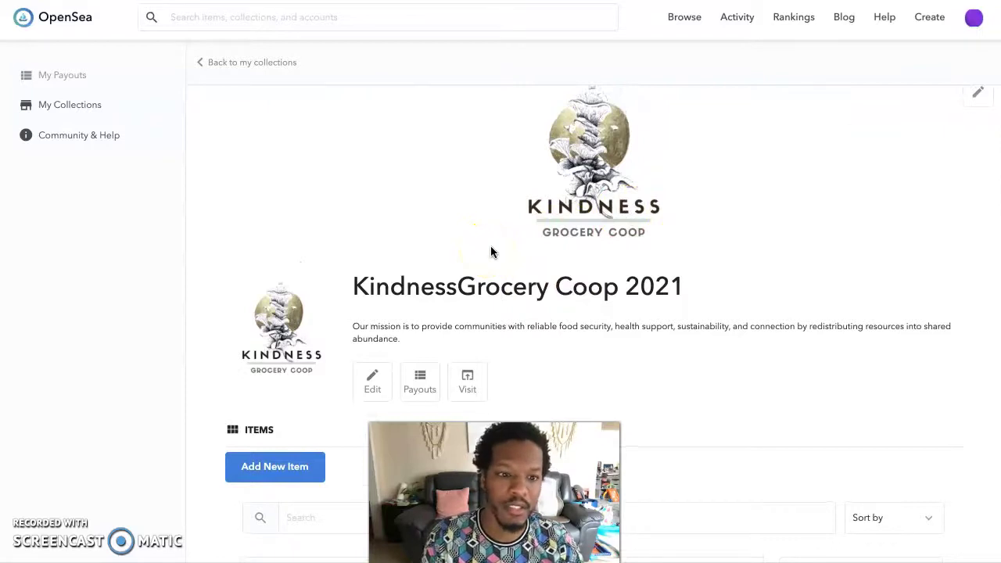
- Return to My Collections, view the form for creating a new collection, and close it without filling it in
{"action": "left_click", "coordinate": [925, 18]}
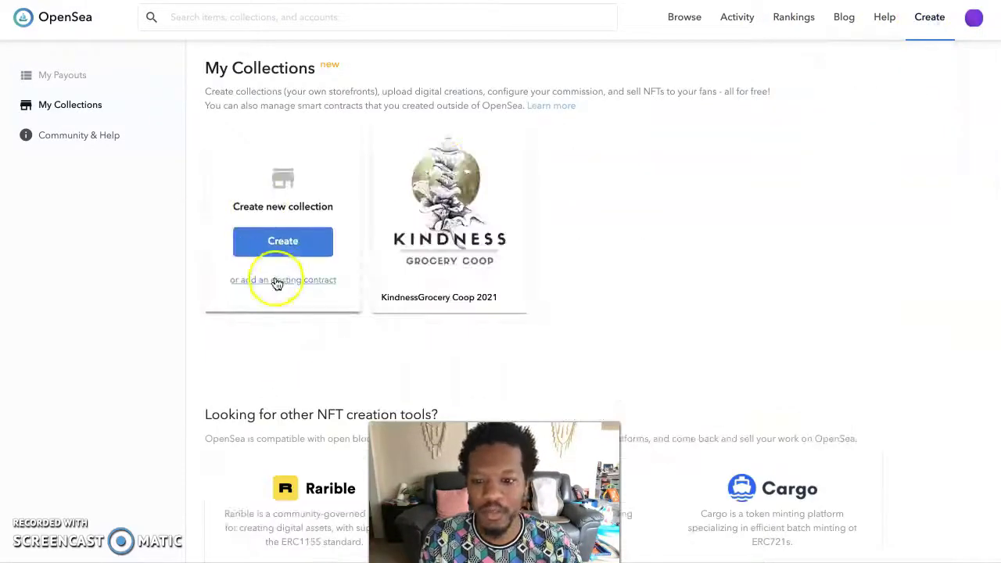
{"action": "left_click", "coordinate": [285, 241]}
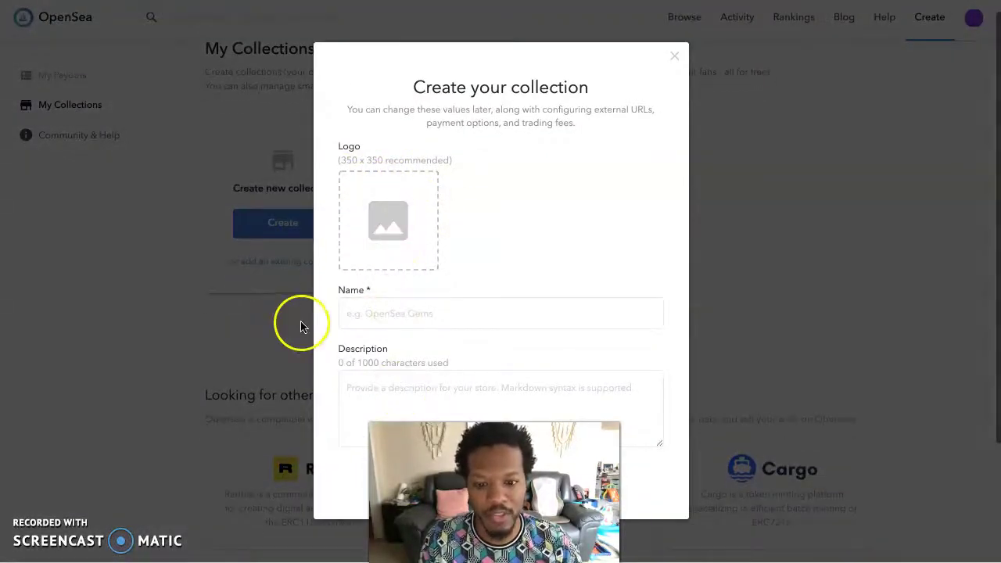
{"action": "left_click", "coordinate": [675, 57]}
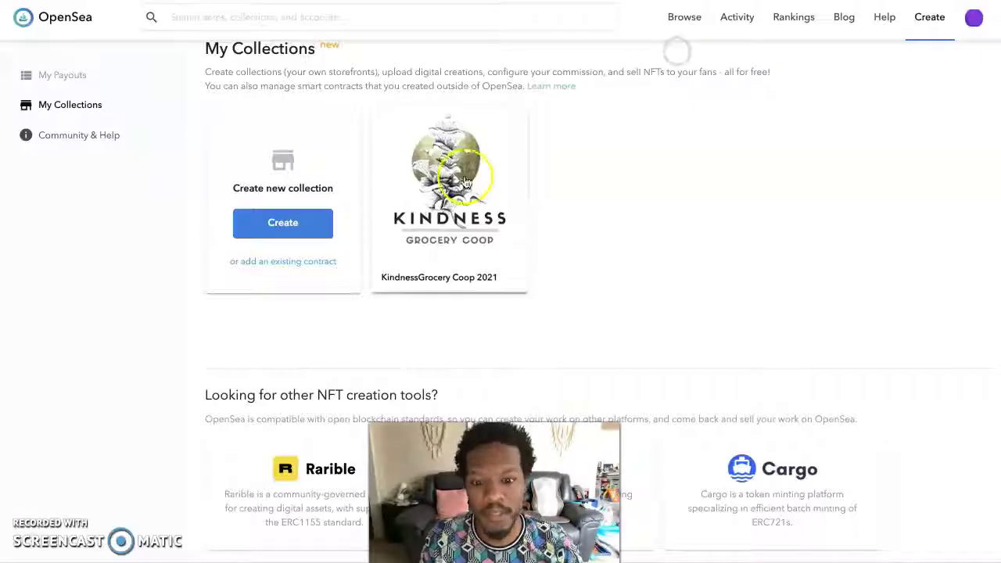
- Open the BATH PARTY 3DVR EQUAL ACCESS item from the KindnessGrocery Coop 2021 collection
{"action": "left_click", "coordinate": [465, 181]}
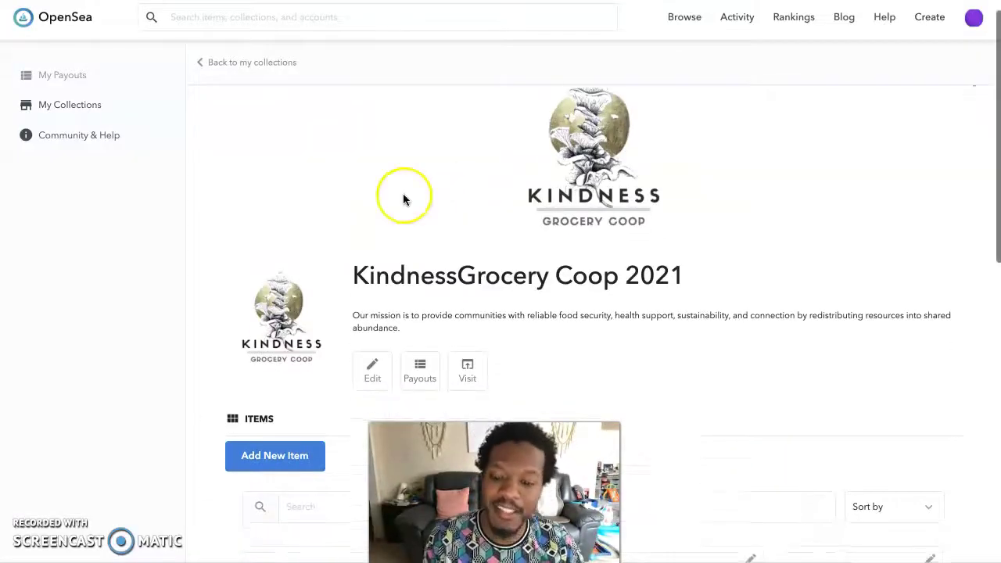
{"action": "scroll", "coordinate": [403, 199], "scroll_direction": "down", "scroll_amount": 7}
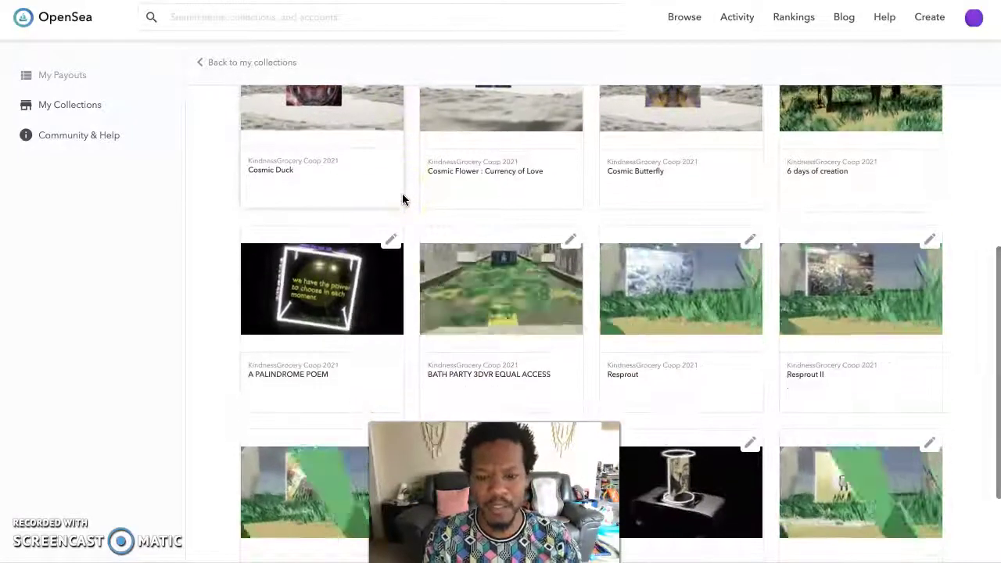
{"action": "scroll", "coordinate": [402, 196], "scroll_direction": "up", "scroll_amount": 3}
{"action": "scroll", "coordinate": [401, 196], "scroll_direction": "down", "scroll_amount": 4}
{"action": "left_click", "coordinate": [448, 209]}
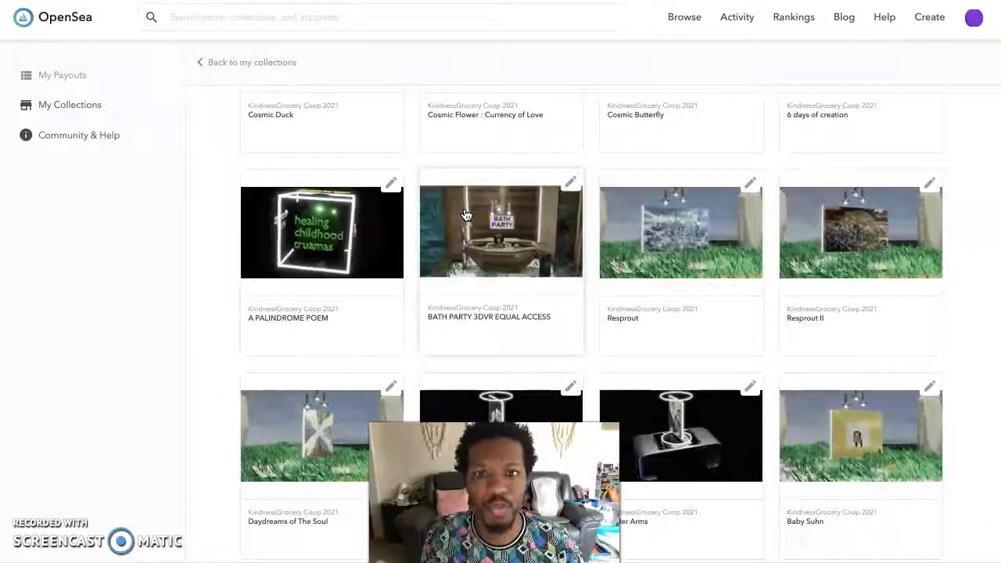
{"action": "left_click", "coordinate": [465, 214]}
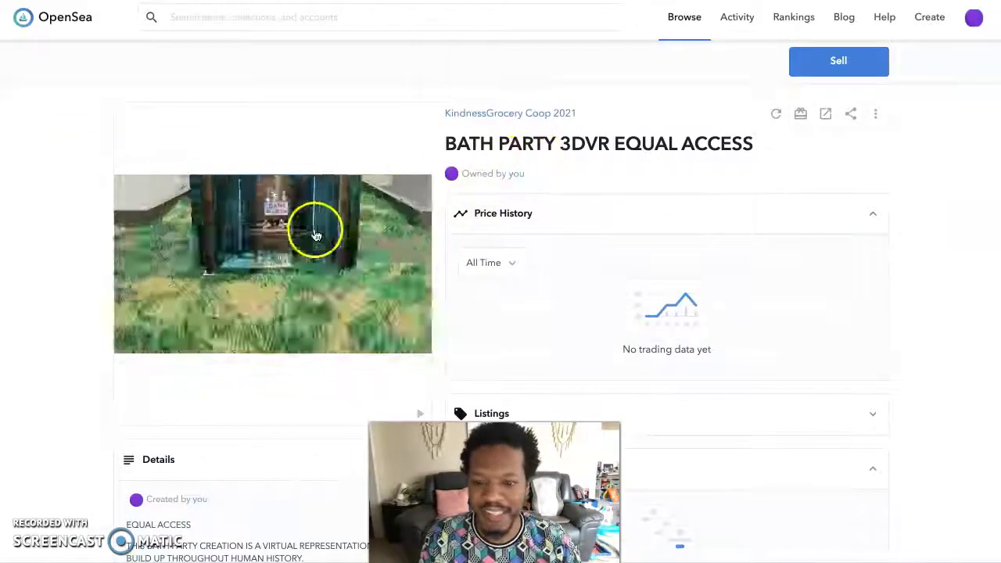
- View the BATH PARTY item's video in the enlarged player and close the player
{"action": "scroll", "coordinate": [267, 296], "scroll_direction": "down", "scroll_amount": 1}
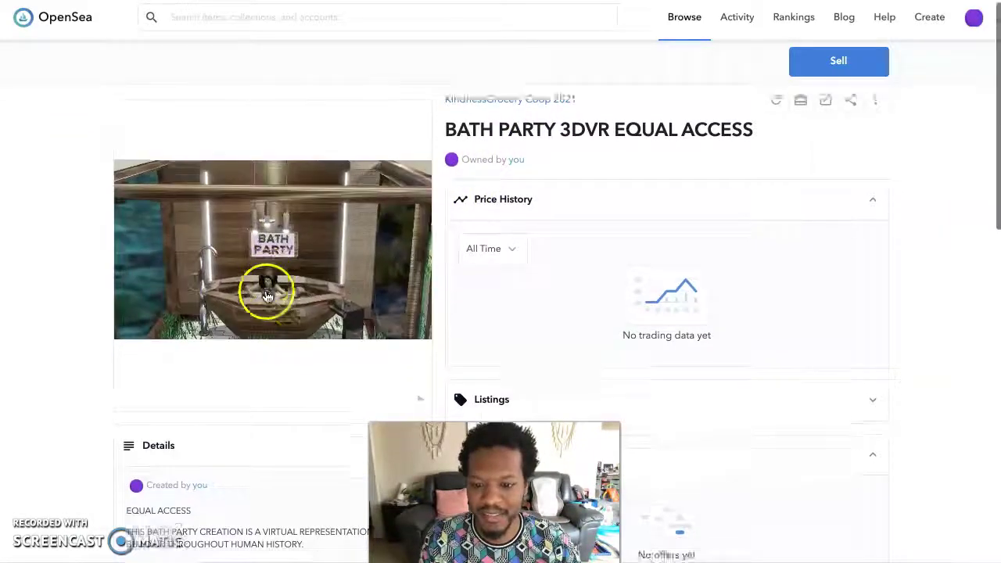
{"action": "scroll", "coordinate": [267, 295], "scroll_direction": "down", "scroll_amount": 2}
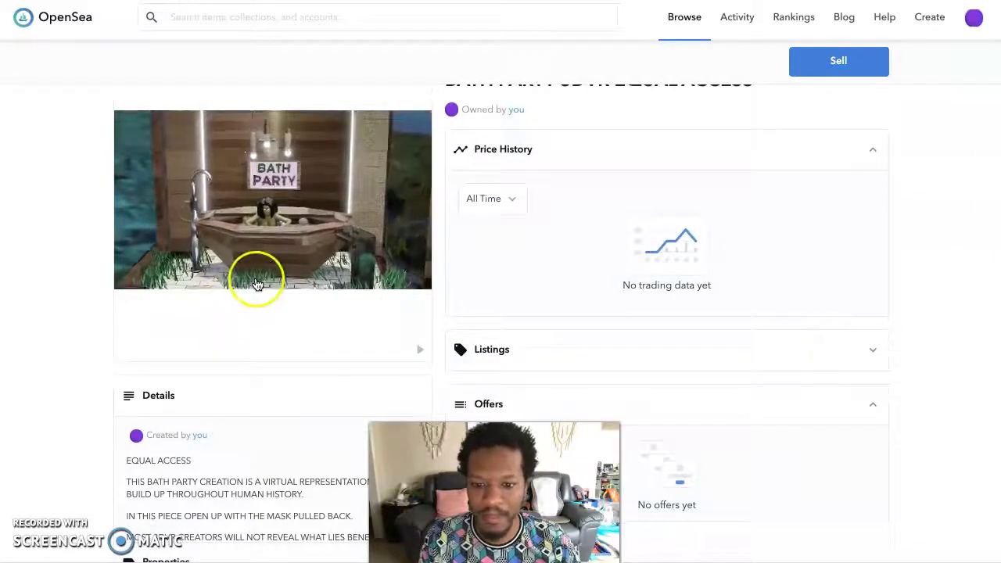
{"action": "left_click", "coordinate": [419, 349]}
{"action": "left_click", "coordinate": [248, 516]}
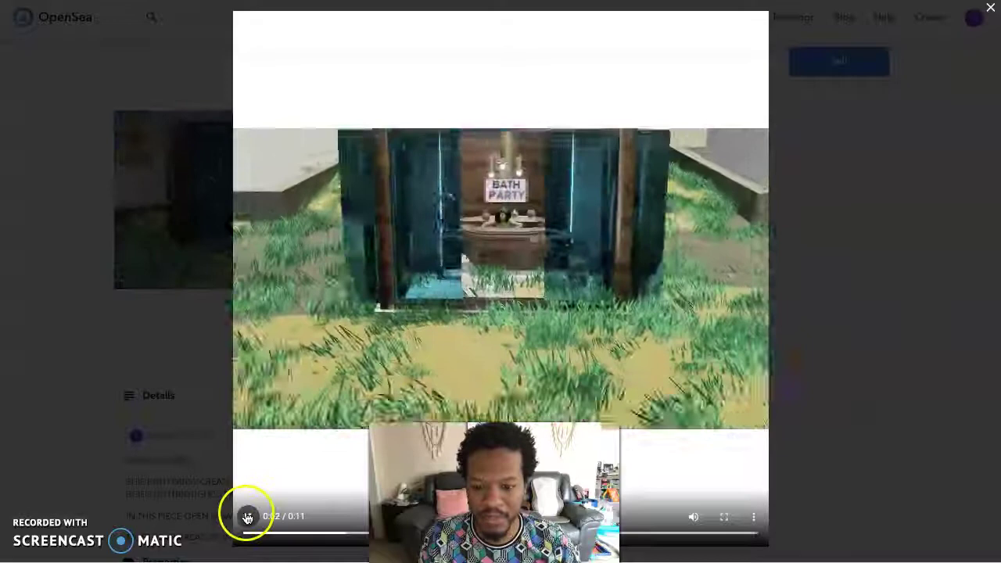
{"action": "left_click", "coordinate": [139, 384]}
- Read through the BATH PARTY item's description in its details and look over the rest of the item page
{"action": "scroll", "coordinate": [151, 364], "scroll_direction": "down", "scroll_amount": 4}
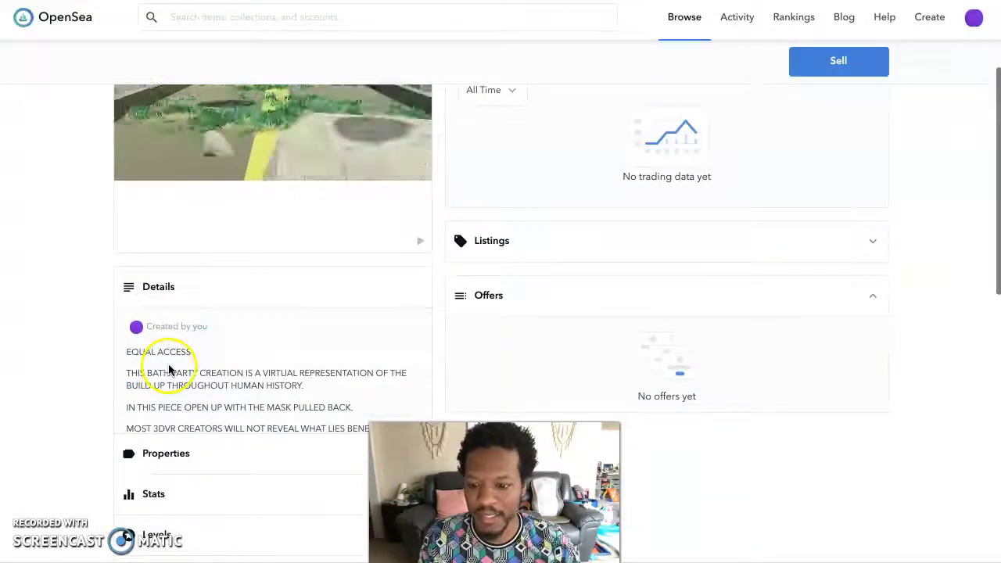
{"action": "scroll", "coordinate": [185, 365], "scroll_direction": "down", "scroll_amount": 2}
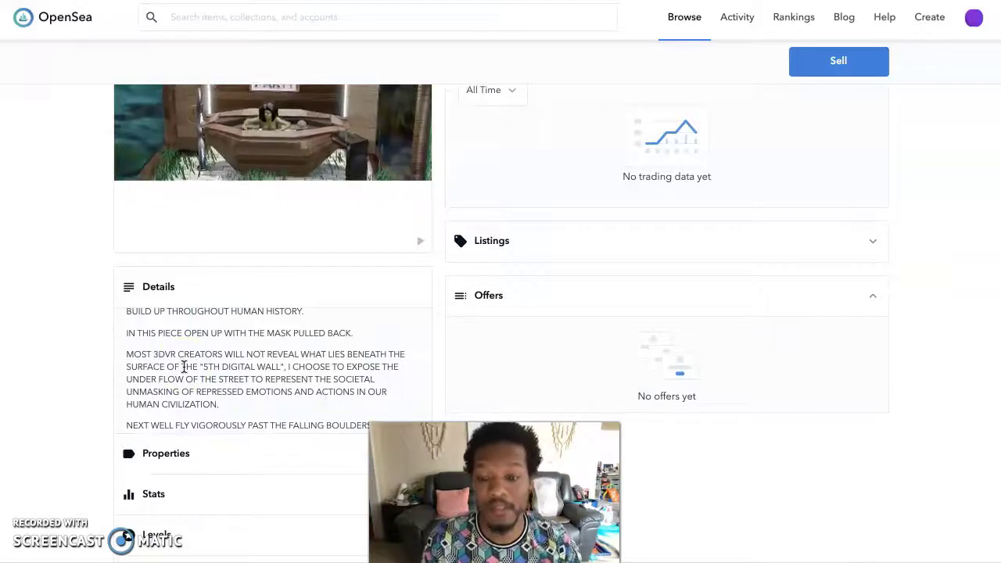
{"action": "scroll", "coordinate": [54, 302], "scroll_direction": "down", "scroll_amount": 2}
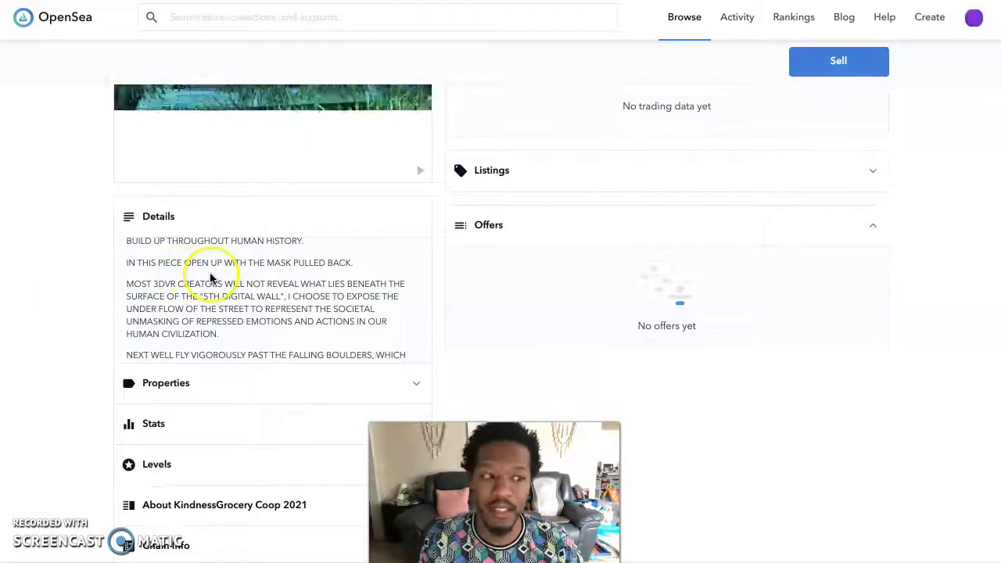
{"action": "scroll", "coordinate": [92, 304], "scroll_direction": "down", "scroll_amount": 1}
{"action": "scroll", "coordinate": [93, 305], "scroll_direction": "down", "scroll_amount": 1}
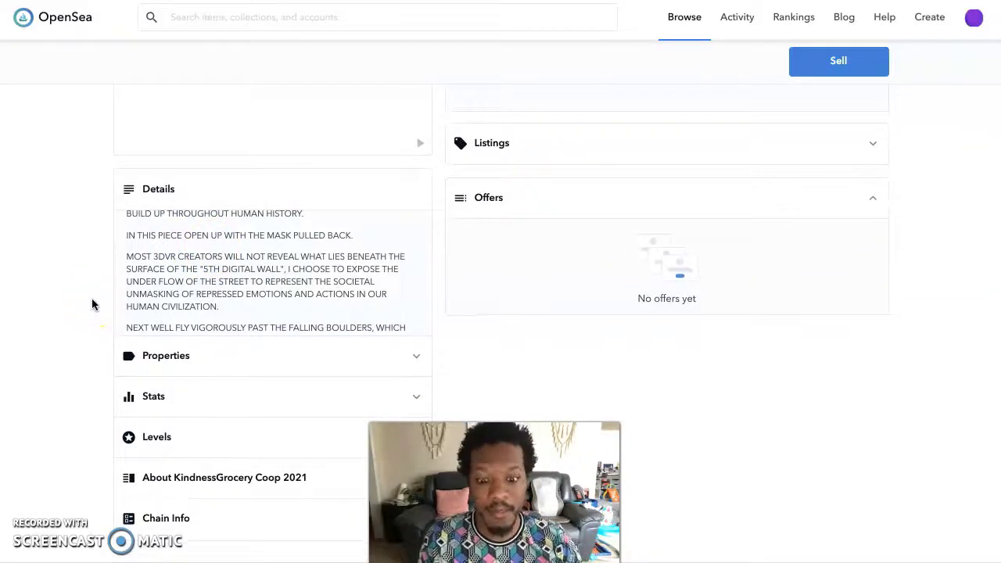
{"action": "left_click", "coordinate": [112, 303]}
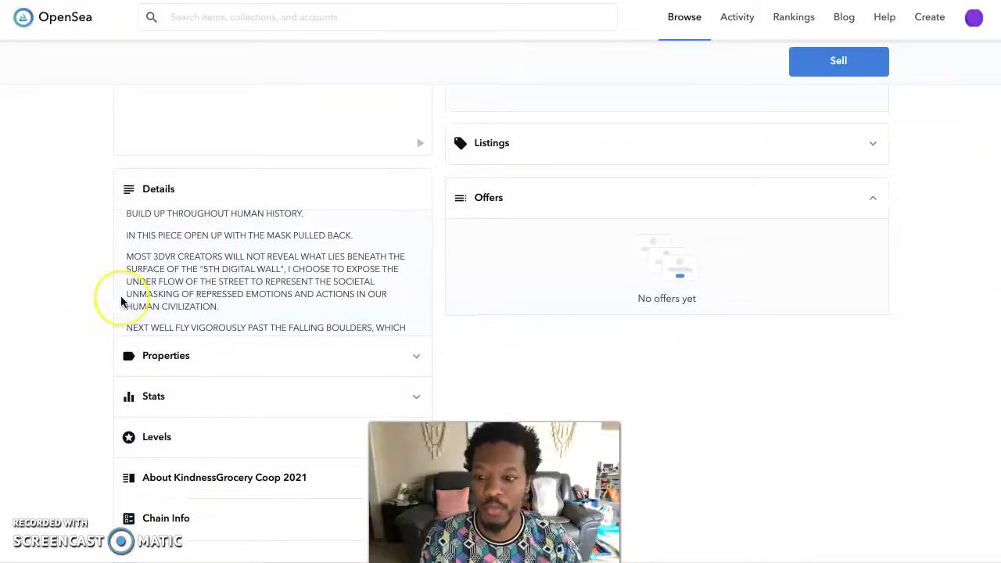
{"action": "left_click", "coordinate": [166, 289]}
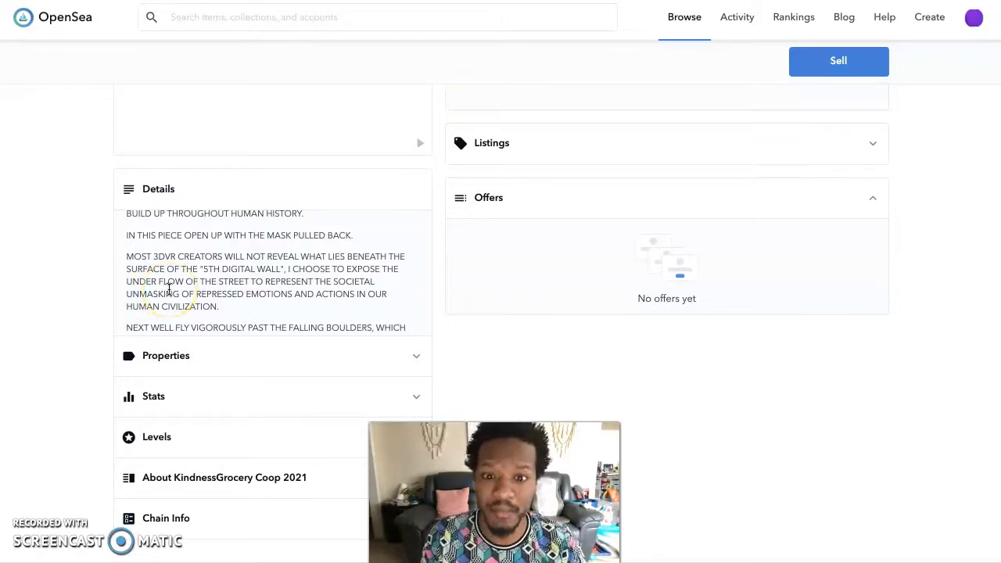
{"action": "left_click", "coordinate": [74, 268]}
{"action": "scroll", "coordinate": [73, 268], "scroll_direction": "up", "scroll_amount": 2}
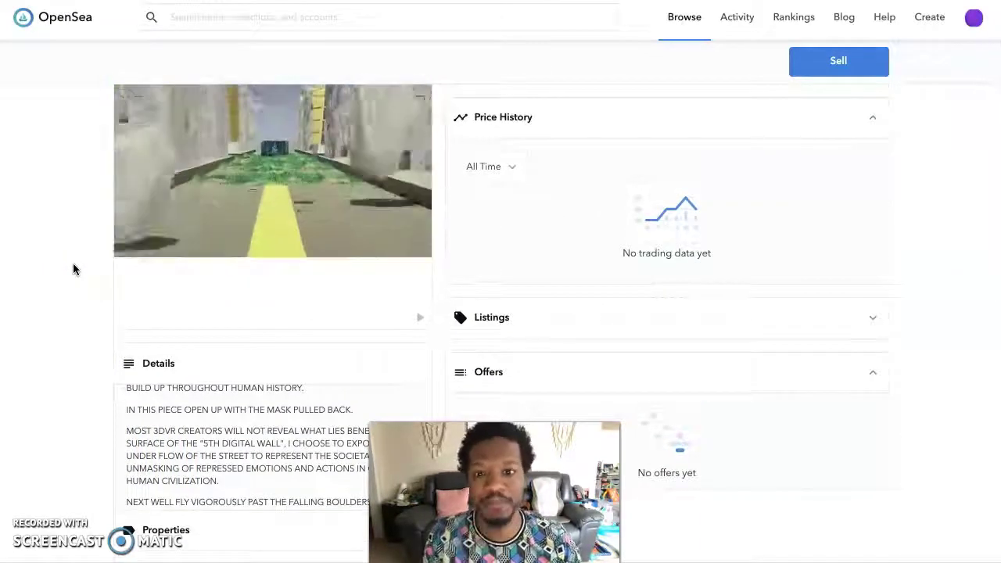
{"action": "scroll", "coordinate": [73, 265], "scroll_direction": "down", "scroll_amount": 2}
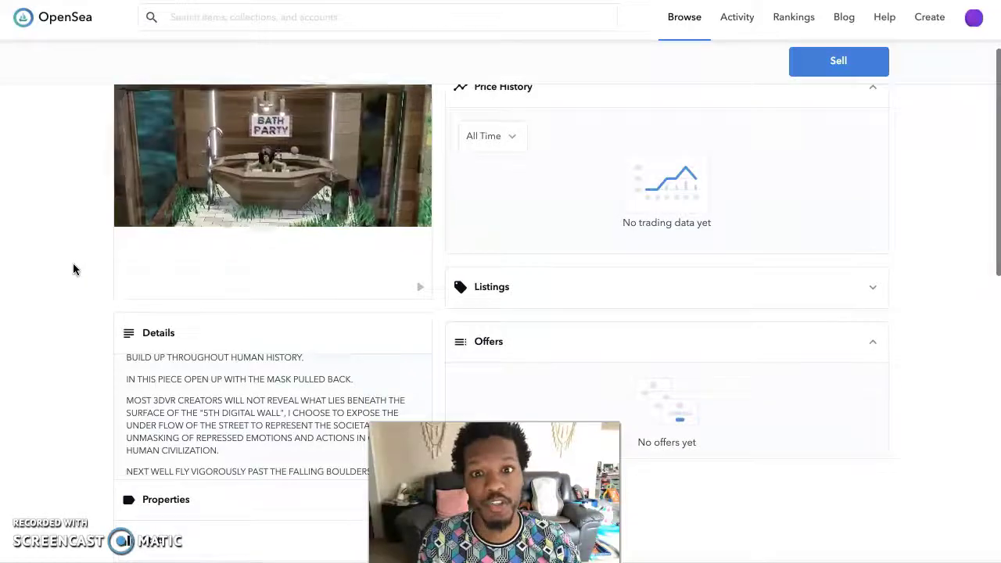
{"action": "scroll", "coordinate": [74, 268], "scroll_direction": "down", "scroll_amount": 1}
{"action": "scroll", "coordinate": [178, 283], "scroll_direction": "down", "scroll_amount": 5}
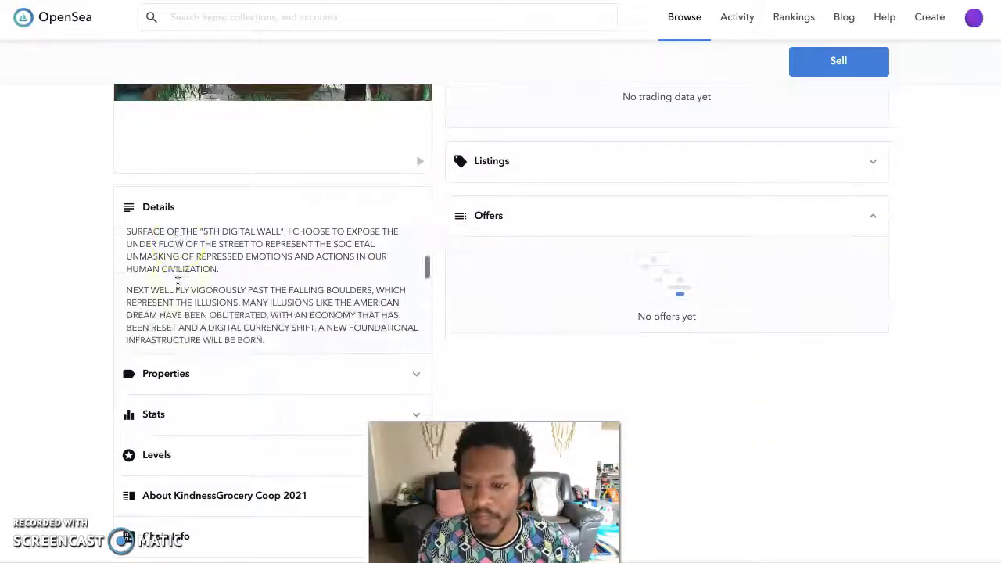
{"action": "scroll", "coordinate": [178, 283], "scroll_direction": "down", "scroll_amount": 2}
{"action": "scroll", "coordinate": [179, 283], "scroll_direction": "up", "scroll_amount": 6}
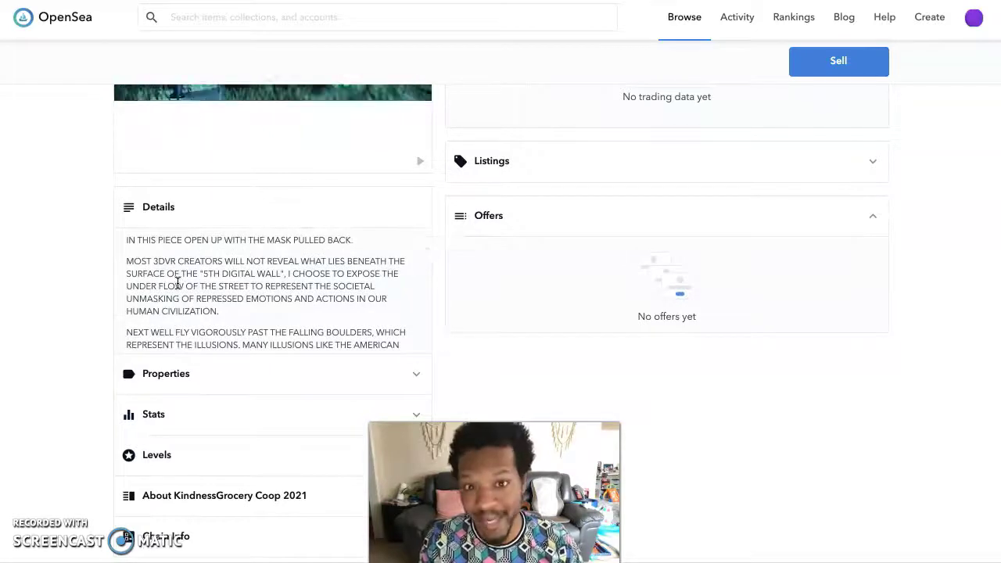
{"action": "scroll", "coordinate": [149, 282], "scroll_direction": "up", "scroll_amount": 2}
{"action": "scroll", "coordinate": [89, 266], "scroll_direction": "up", "scroll_amount": 3}
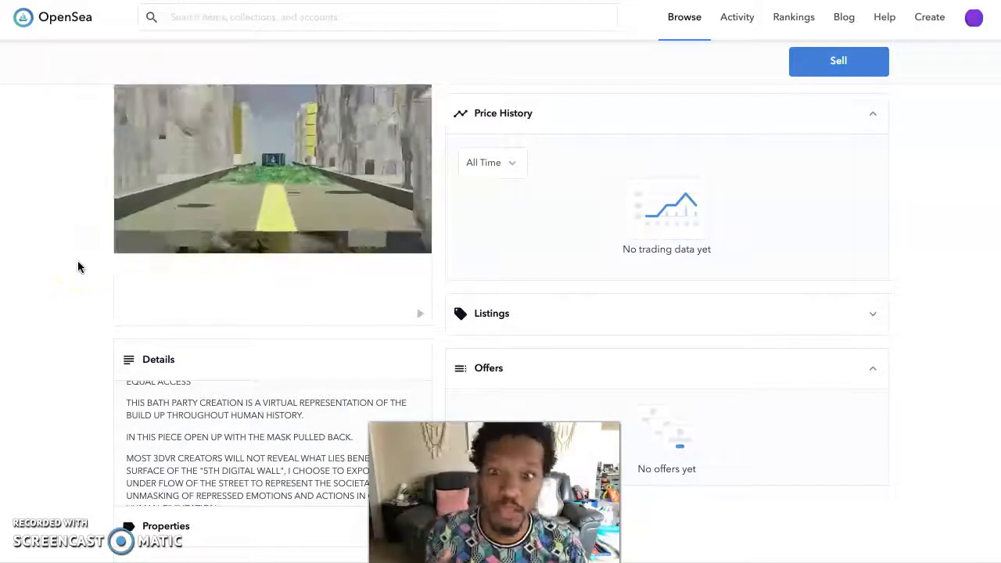
- Look through the BATH PARTY item's Properties, Stats, Levels, About KindnessGrocery Coop 2021 and Trading History sections
{"action": "scroll", "coordinate": [82, 262], "scroll_direction": "down", "scroll_amount": 3}
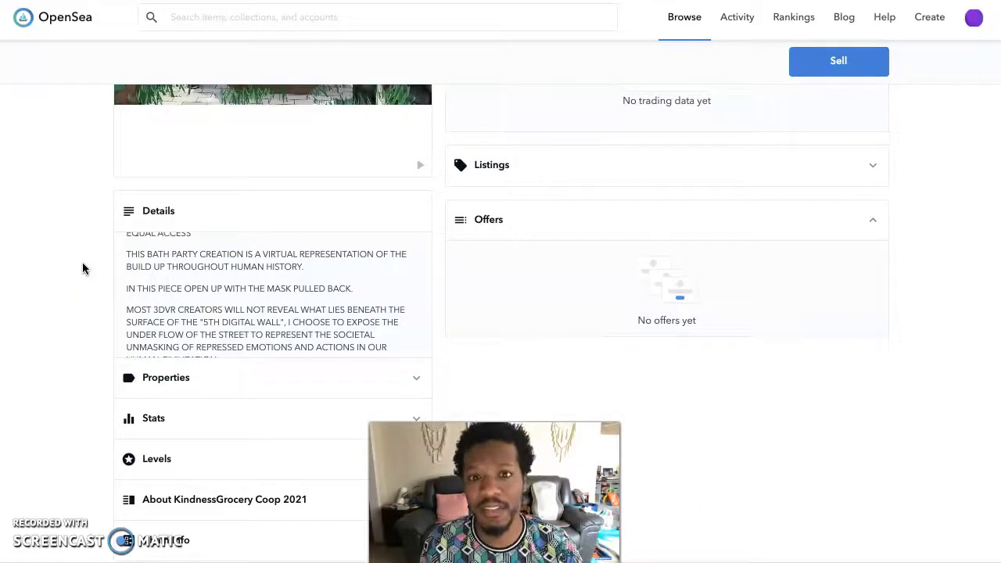
{"action": "scroll", "coordinate": [82, 266], "scroll_direction": "down", "scroll_amount": 5}
{"action": "left_click", "coordinate": [371, 187]}
{"action": "left_click", "coordinate": [412, 161]}
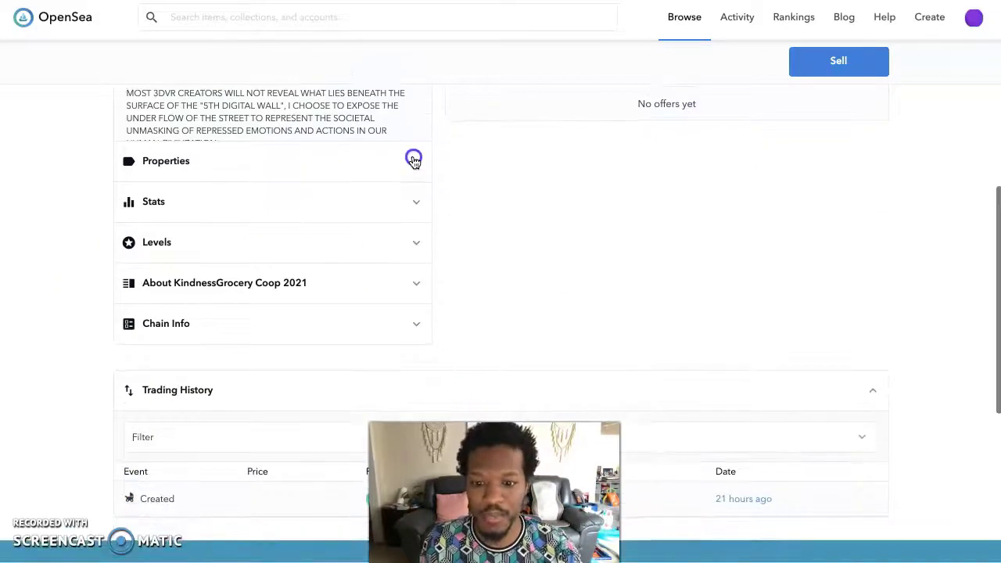
{"action": "left_click", "coordinate": [412, 161]}
{"action": "left_click", "coordinate": [414, 204]}
{"action": "left_click", "coordinate": [413, 204]}
{"action": "left_click", "coordinate": [412, 241]}
{"action": "left_click", "coordinate": [412, 241]}
{"action": "left_click", "coordinate": [411, 281]}
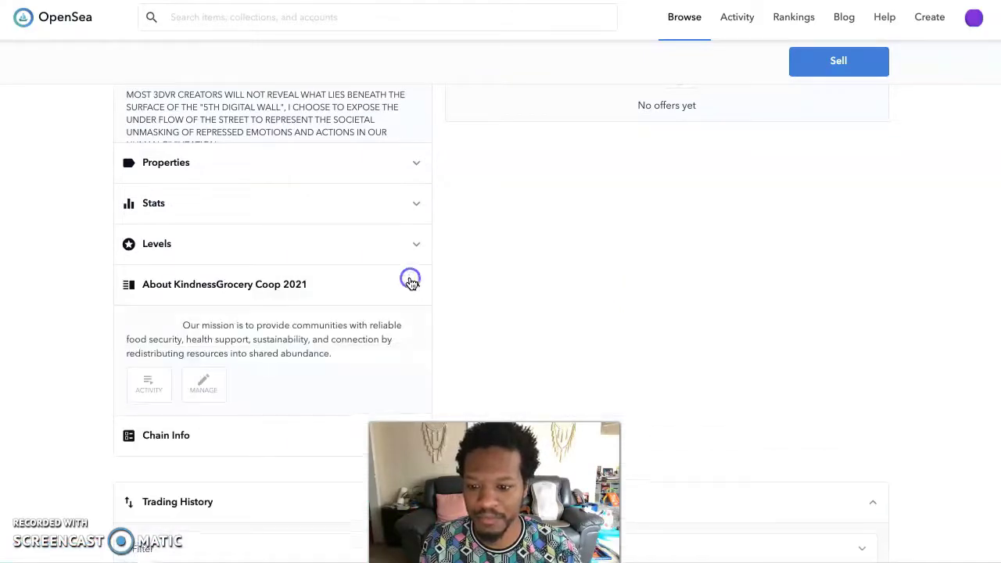
{"action": "left_click", "coordinate": [410, 282]}
{"action": "scroll", "coordinate": [440, 287], "scroll_direction": "down", "scroll_amount": 2}
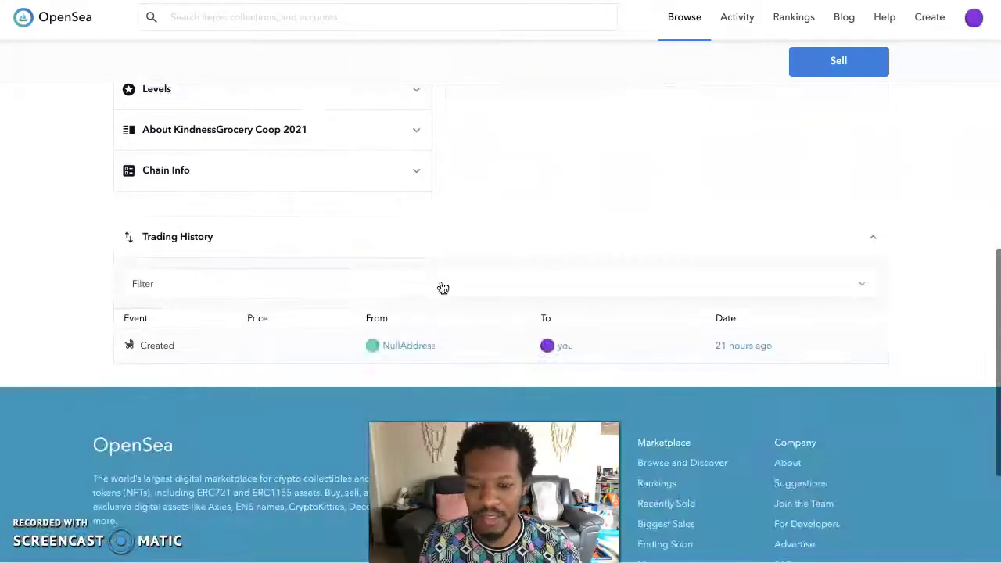
{"action": "scroll", "coordinate": [440, 286], "scroll_direction": "up", "scroll_amount": 5}
{"action": "scroll", "coordinate": [441, 286], "scroll_direction": "up", "scroll_amount": 3}
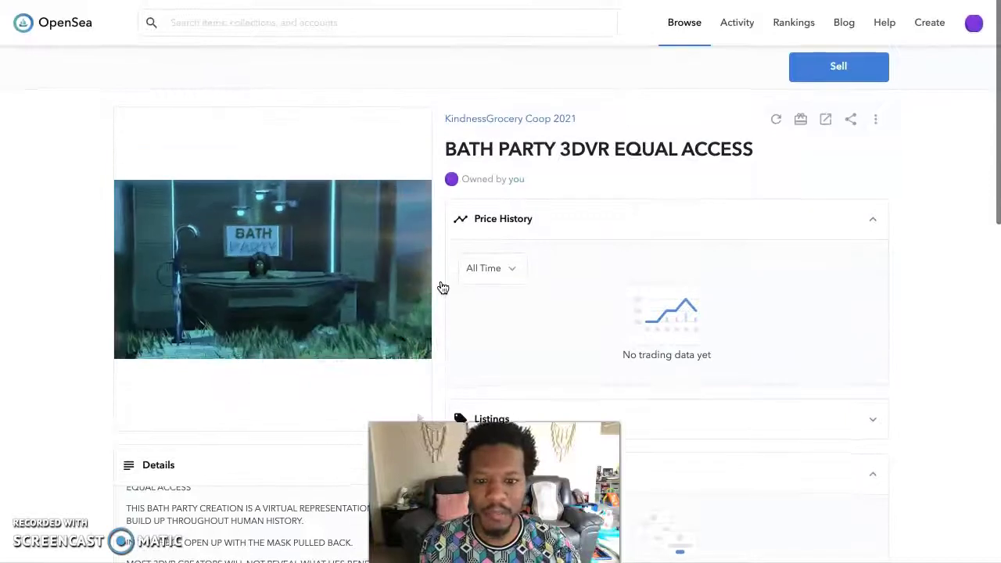
- Leave the item page and open the KindnessGrocery Coop 2021 collection from My Collections
{"action": "left_click", "coordinate": [409, 258]}
{"action": "left_click", "coordinate": [503, 154]}
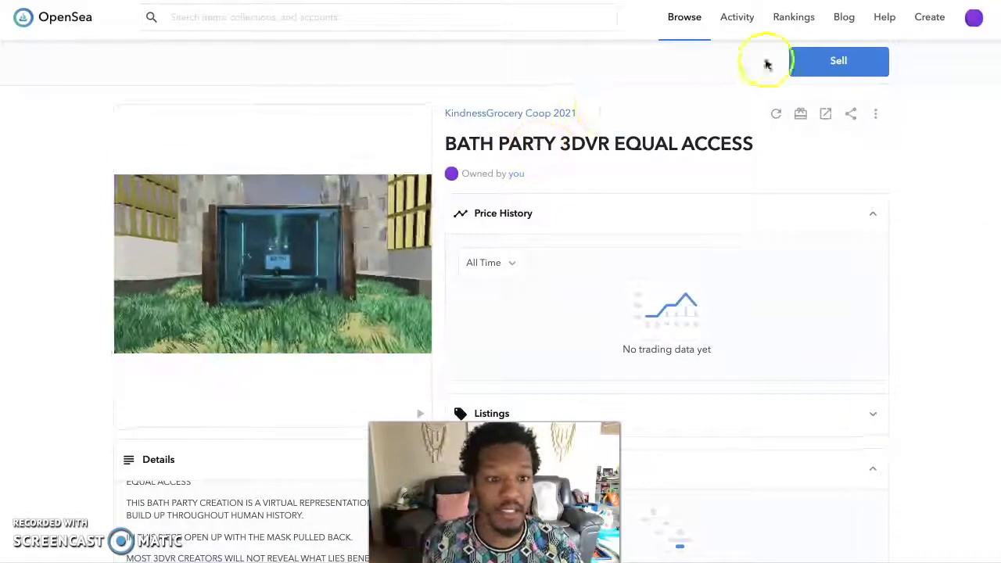
{"action": "mouse_move", "coordinate": [927, 16]}
{"action": "left_click", "coordinate": [884, 58]}
{"action": "left_click", "coordinate": [386, 252]}
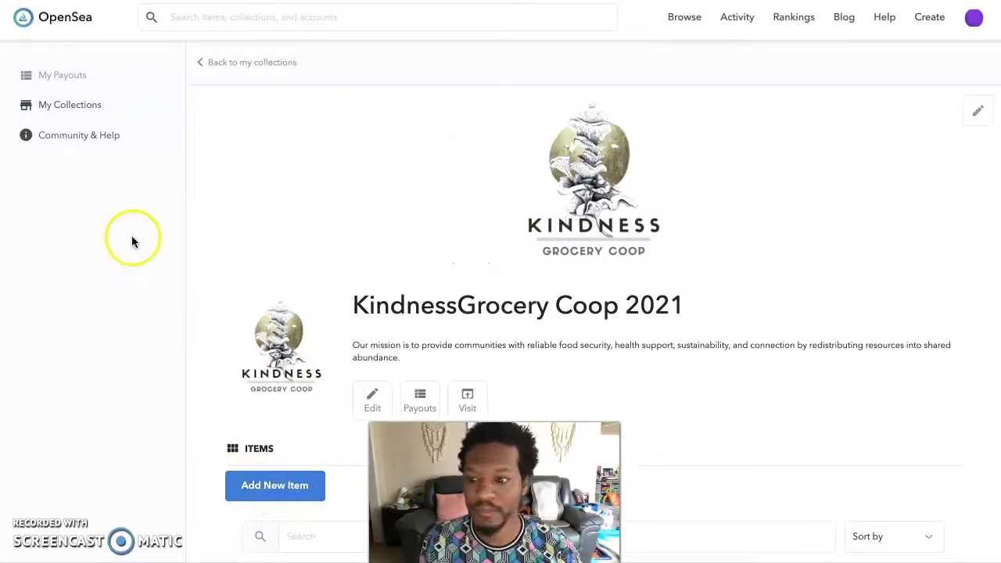
- Start a new item in the collection, confirming the MetaMask request, and upload the artwork video as its media
{"action": "left_click", "coordinate": [266, 483]}
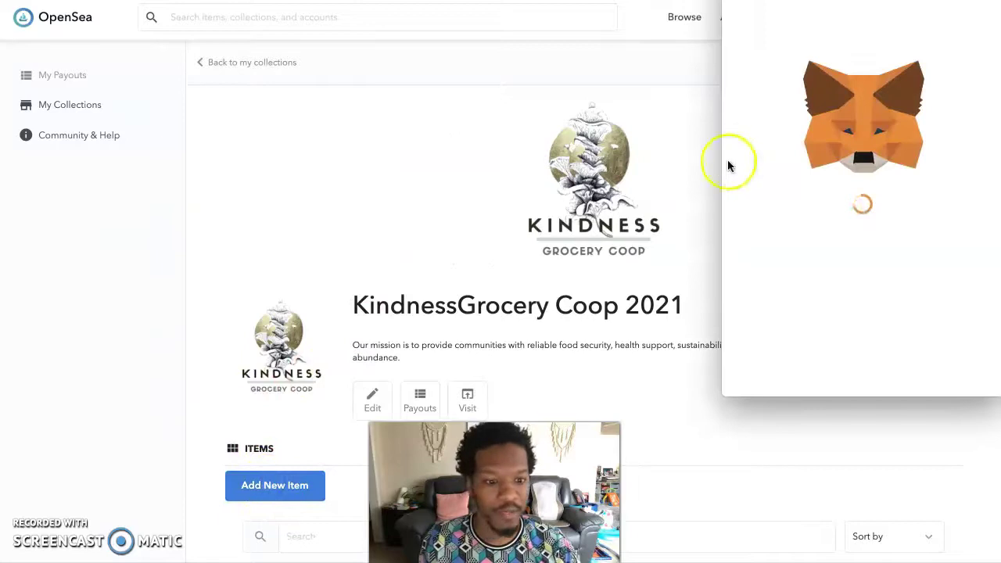
{"action": "left_click", "coordinate": [923, 358]}
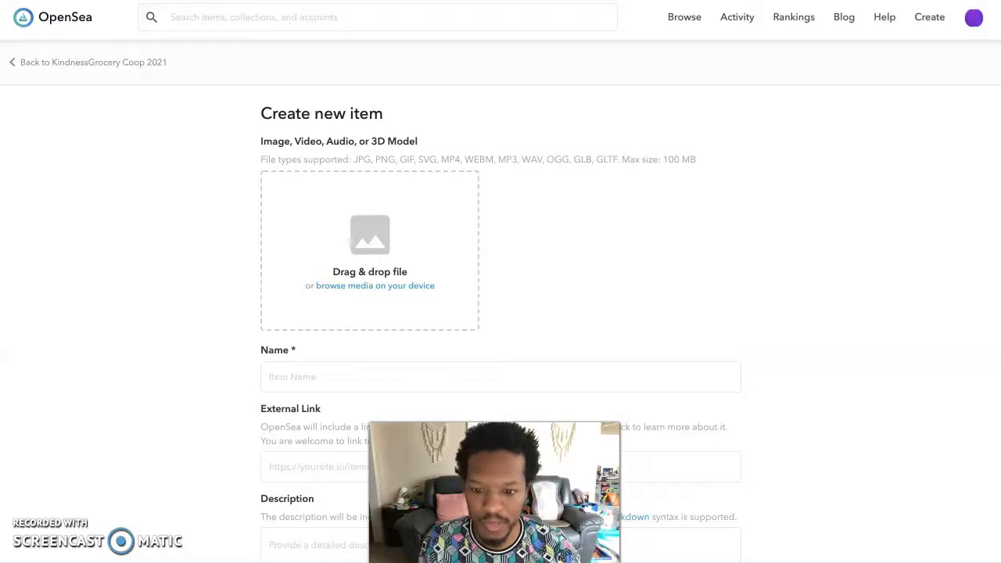
{"action": "left_click_drag", "start_coordinate": [349, 241], "coordinate": [383, 247]}
{"action": "left_click", "coordinate": [341, 250]}
{"action": "left_click", "coordinate": [285, 263]}
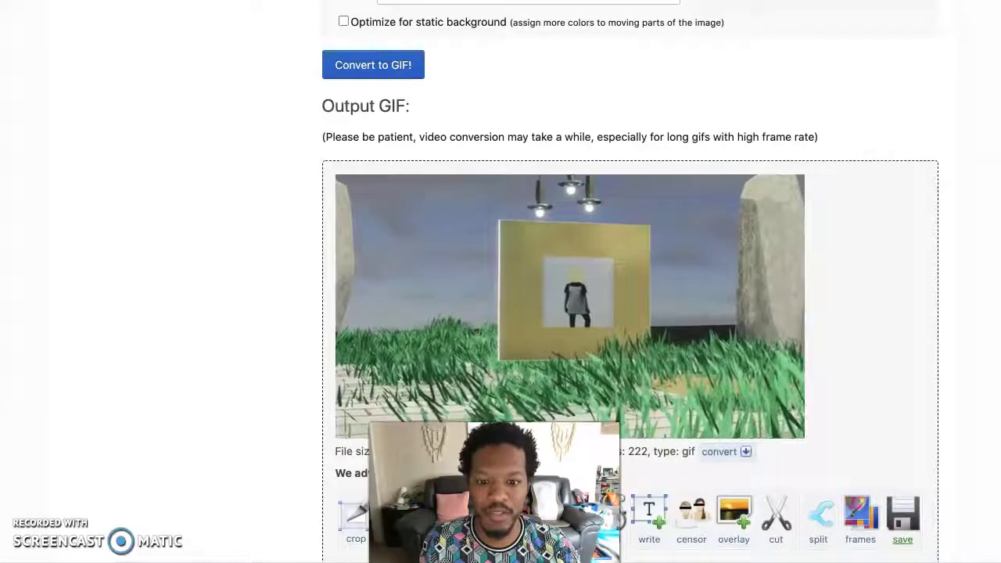
- Switch to ezgif.com, open a fresh Video to GIF converter, and upload GABE1.mp4 from the Desktop
{"action": "left_click", "coordinate": [292, 111]}
{"action": "scroll", "coordinate": [292, 110], "scroll_direction": "down", "scroll_amount": 1}
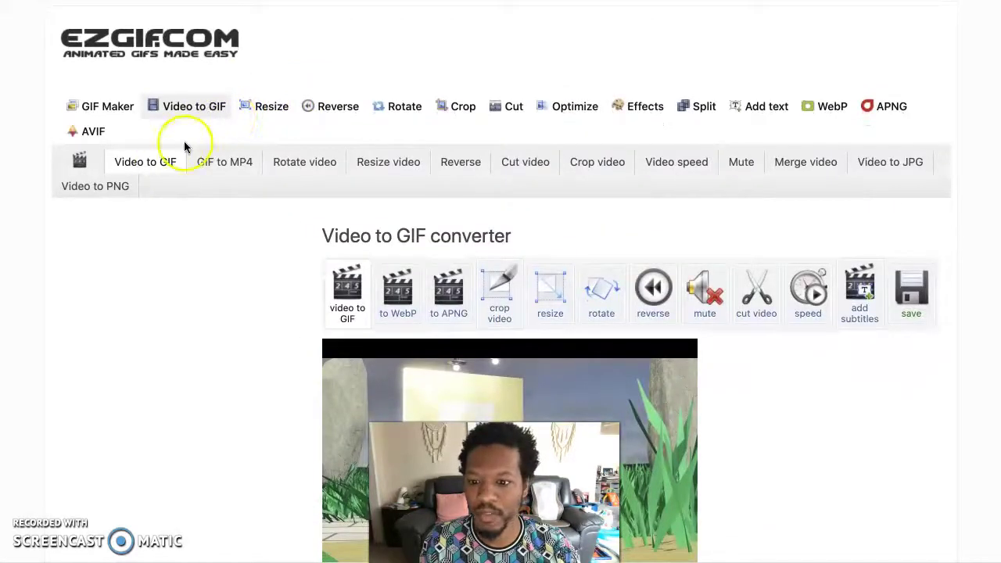
{"action": "left_click", "coordinate": [167, 168]}
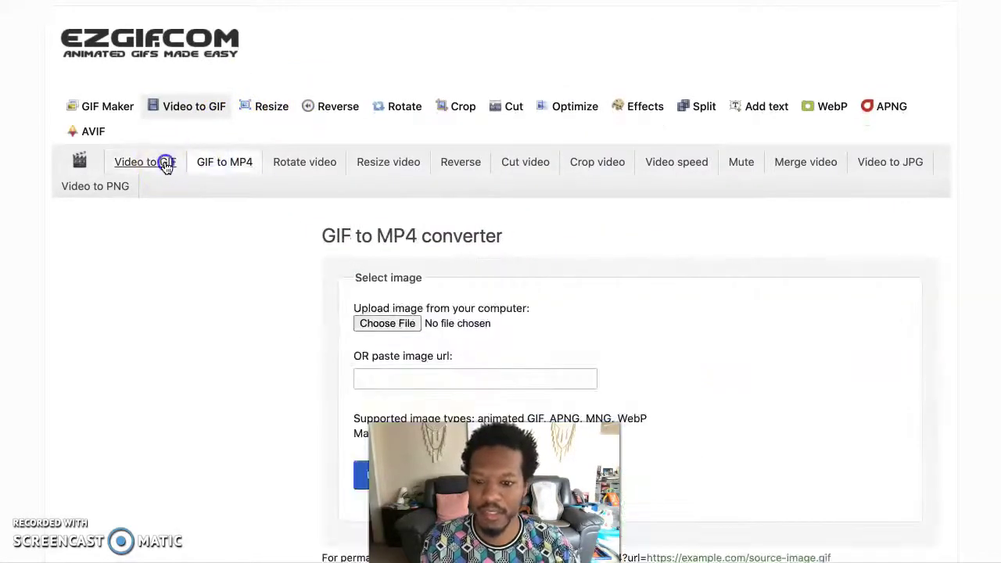
{"action": "left_click", "coordinate": [365, 327]}
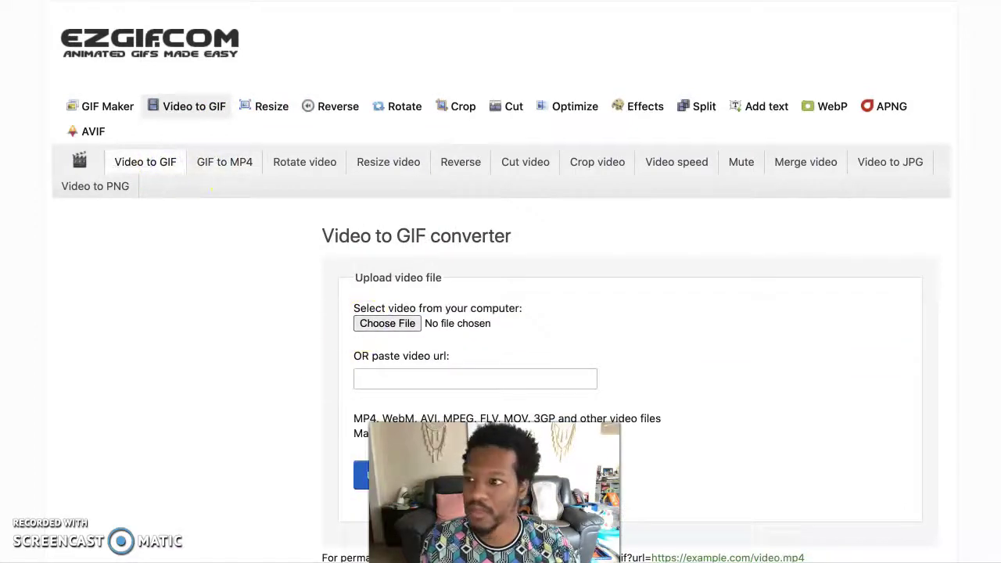
{"action": "left_click", "coordinate": [381, 323]}
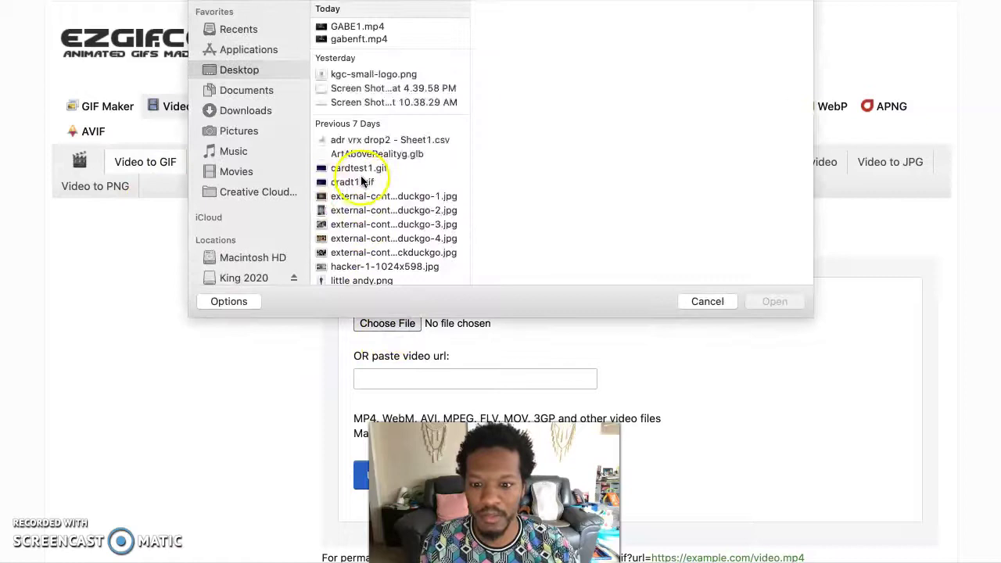
{"action": "left_click", "coordinate": [352, 27]}
{"action": "double_click", "coordinate": [352, 27]}
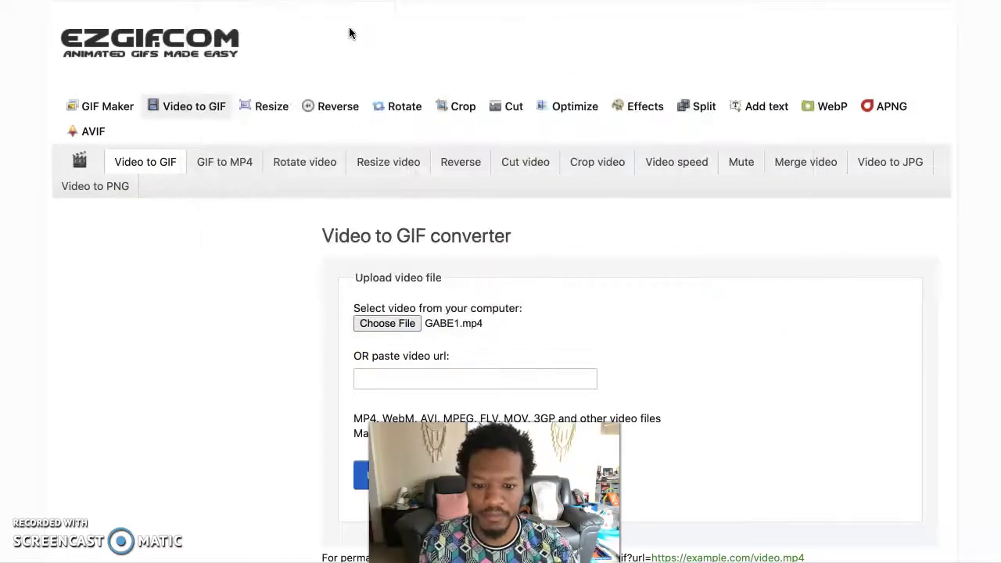
{"action": "scroll", "coordinate": [344, 266], "scroll_direction": "down", "scroll_amount": 3}
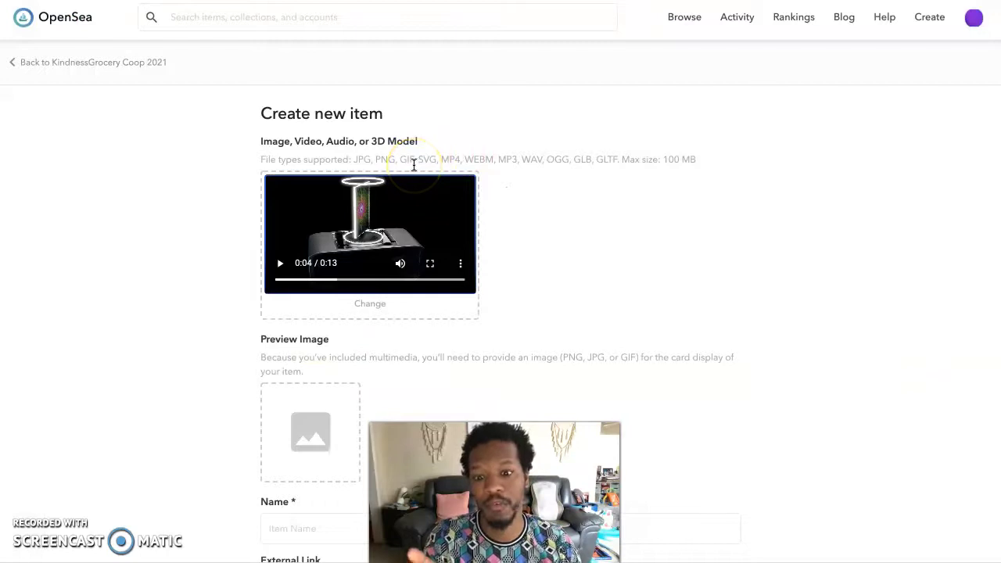
- Check the Preview Image requirement on OpenSea and convert the uploaded video on ezgif.com to a GIF at 20 FPS
{"action": "scroll", "coordinate": [245, 229], "scroll_direction": "down", "scroll_amount": 3}
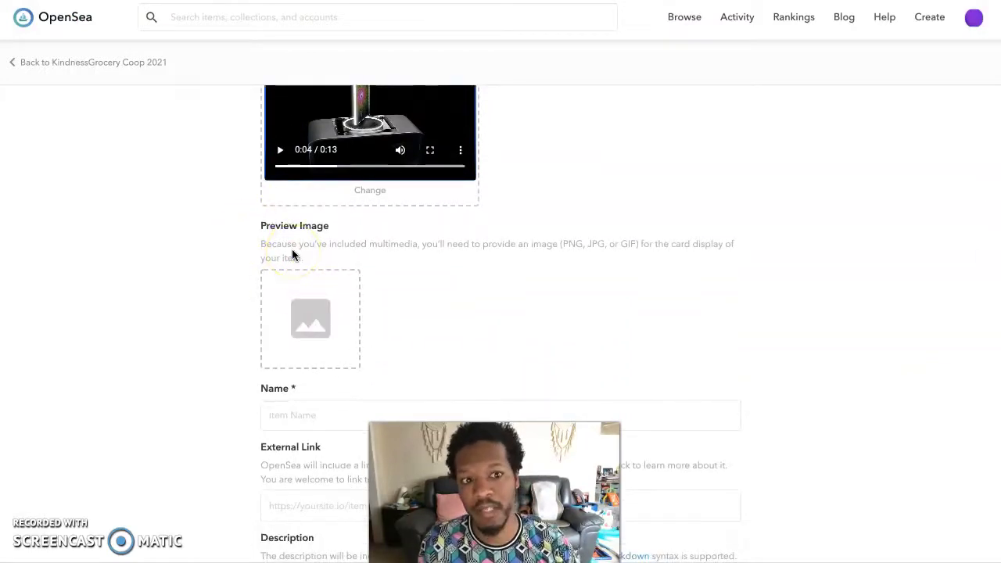
{"action": "scroll", "coordinate": [297, 249], "scroll_direction": "up", "scroll_amount": 3}
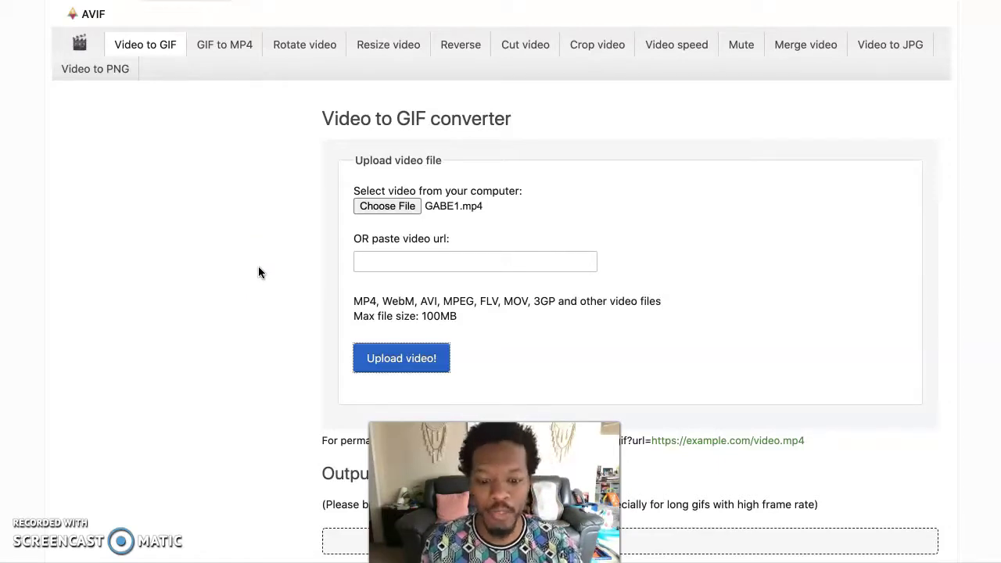
{"action": "scroll", "coordinate": [268, 272], "scroll_direction": "down", "scroll_amount": 4}
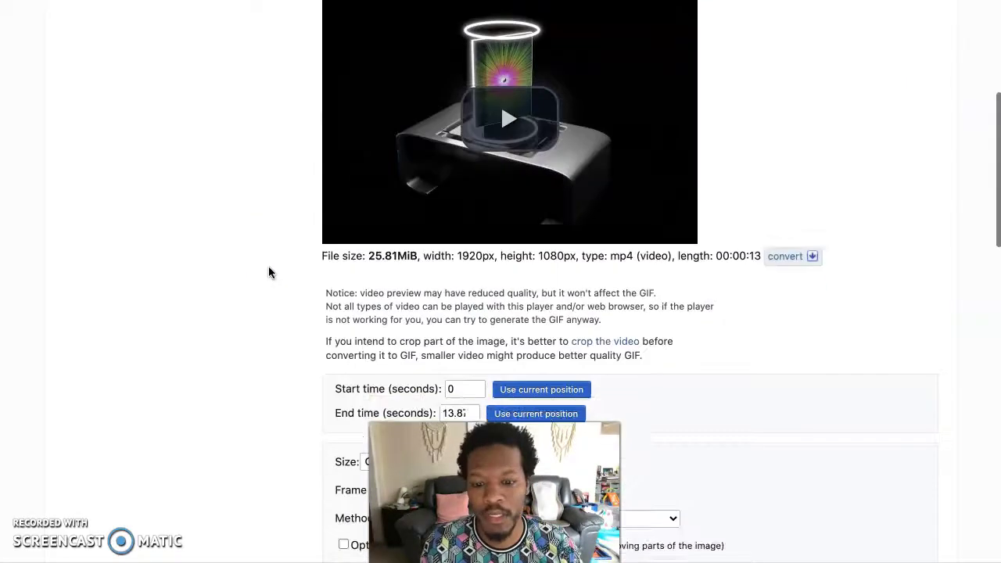
{"action": "scroll", "coordinate": [268, 272], "scroll_direction": "down", "scroll_amount": 1}
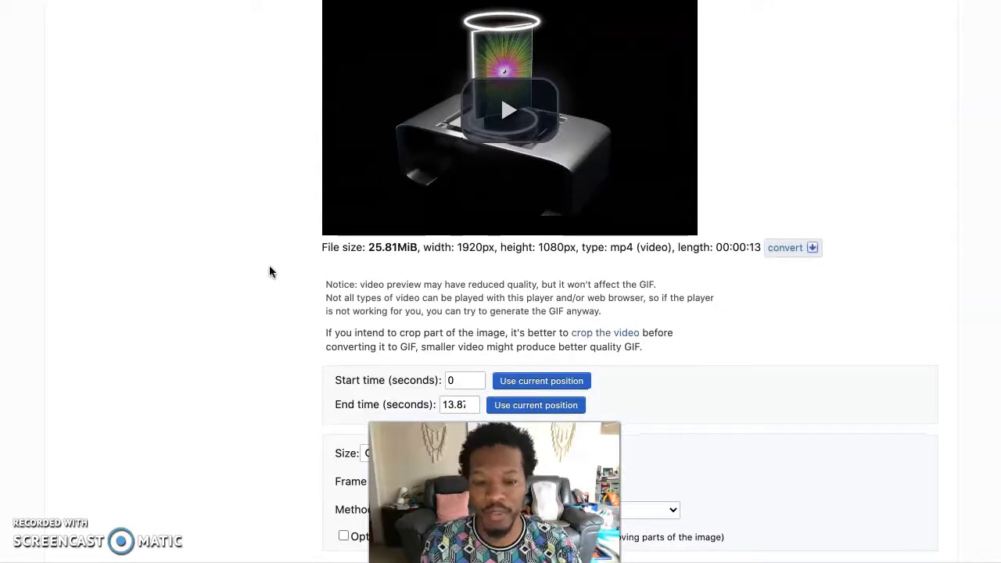
{"action": "scroll", "coordinate": [275, 269], "scroll_direction": "down", "scroll_amount": 5}
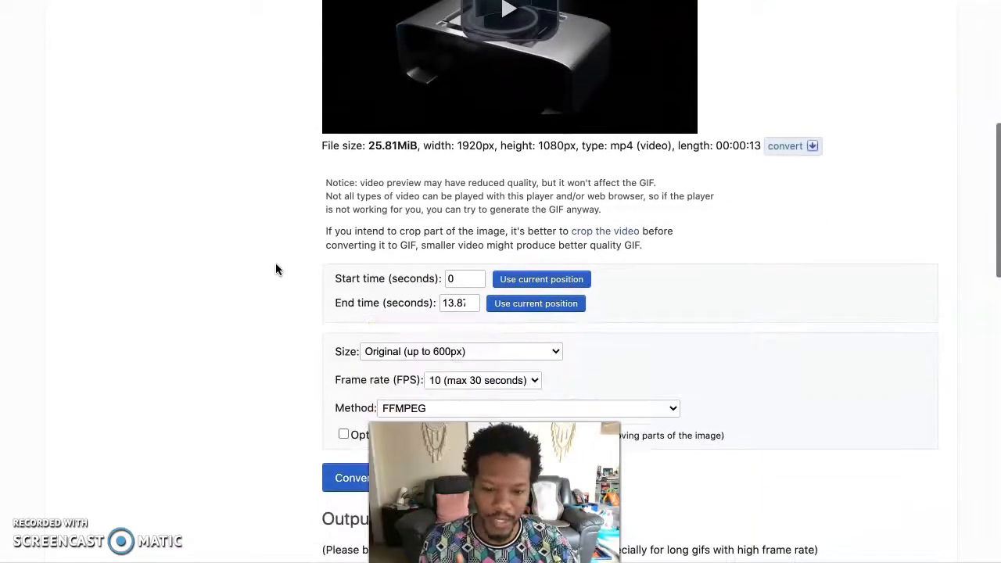
{"action": "left_click", "coordinate": [449, 319]}
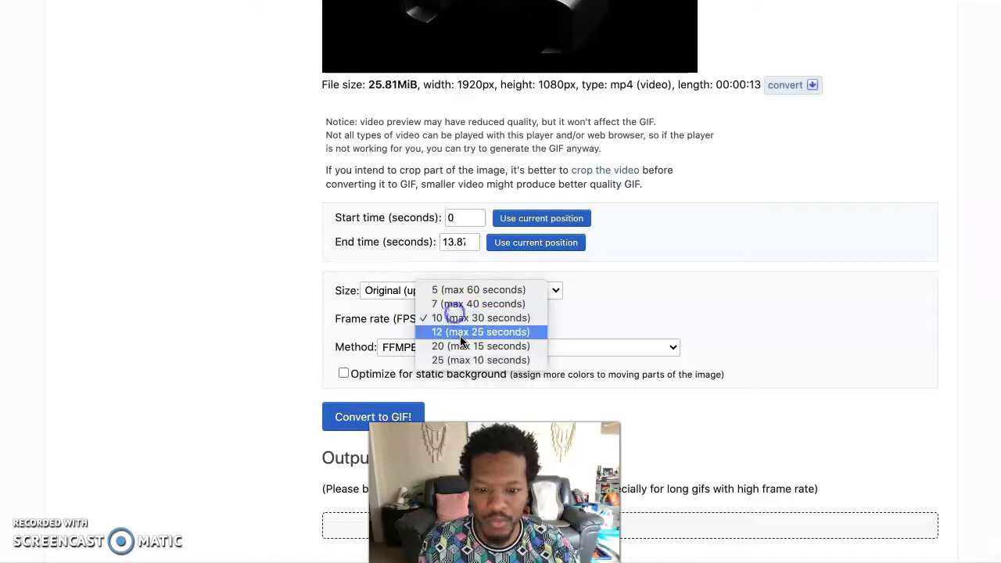
{"action": "left_click", "coordinate": [459, 344]}
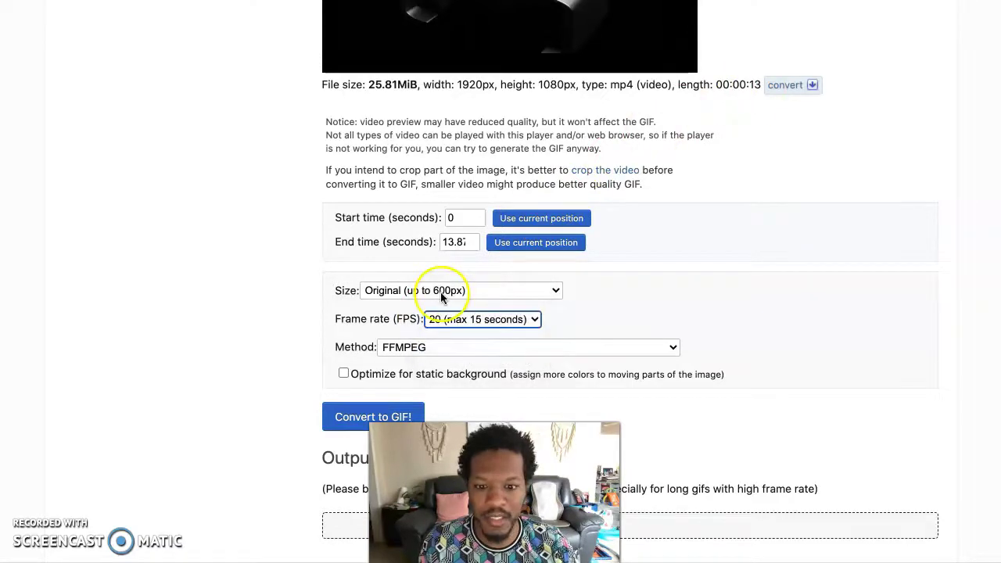
{"action": "scroll", "coordinate": [360, 307], "scroll_direction": "down", "scroll_amount": 3}
{"action": "left_click", "coordinate": [384, 284]}
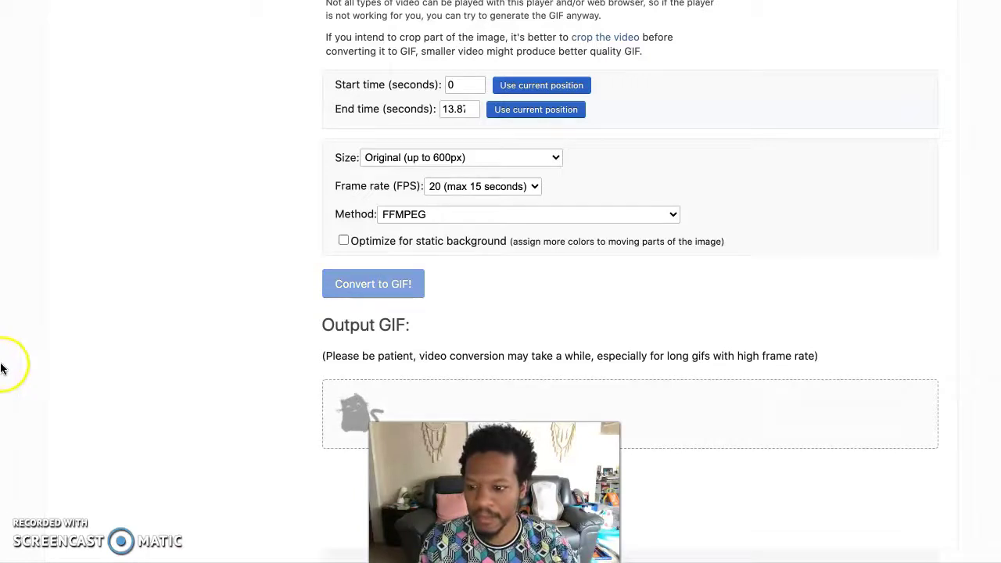
- Save the converted GIF to the Desktop as gabe1.gif
{"action": "scroll", "coordinate": [230, 398], "scroll_direction": "down", "scroll_amount": 5}
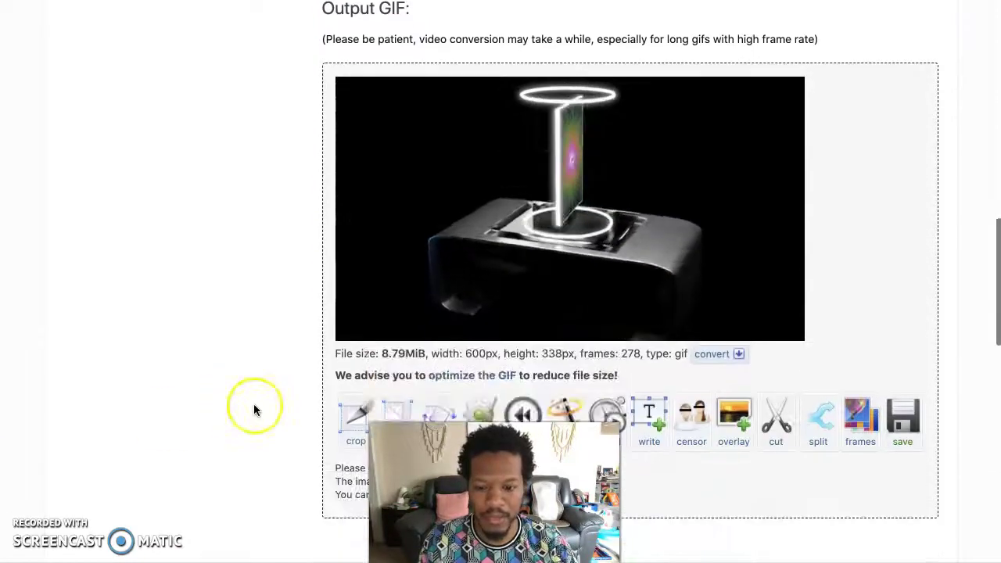
{"action": "left_click", "coordinate": [902, 429]}
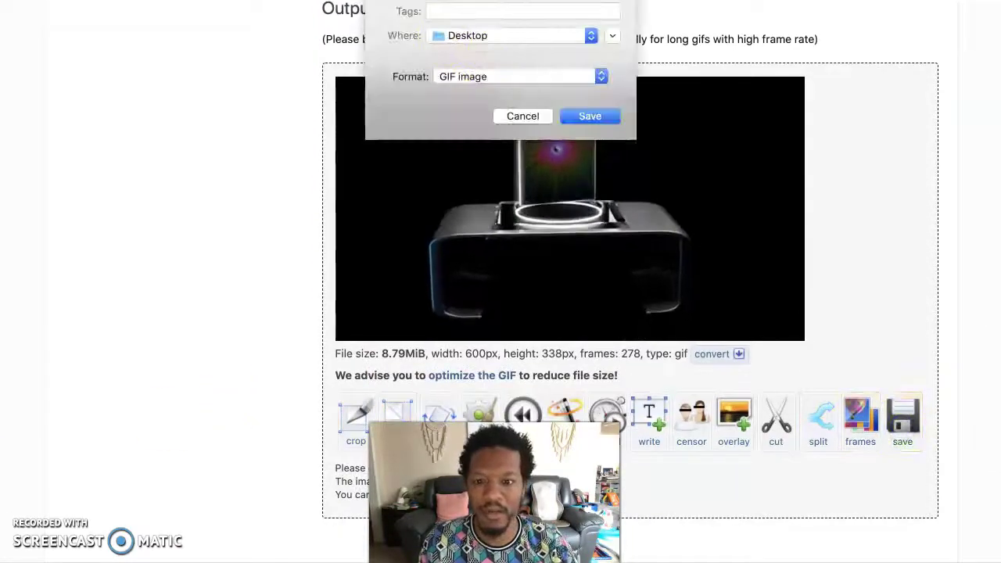
{"action": "key", "text": "Return"}
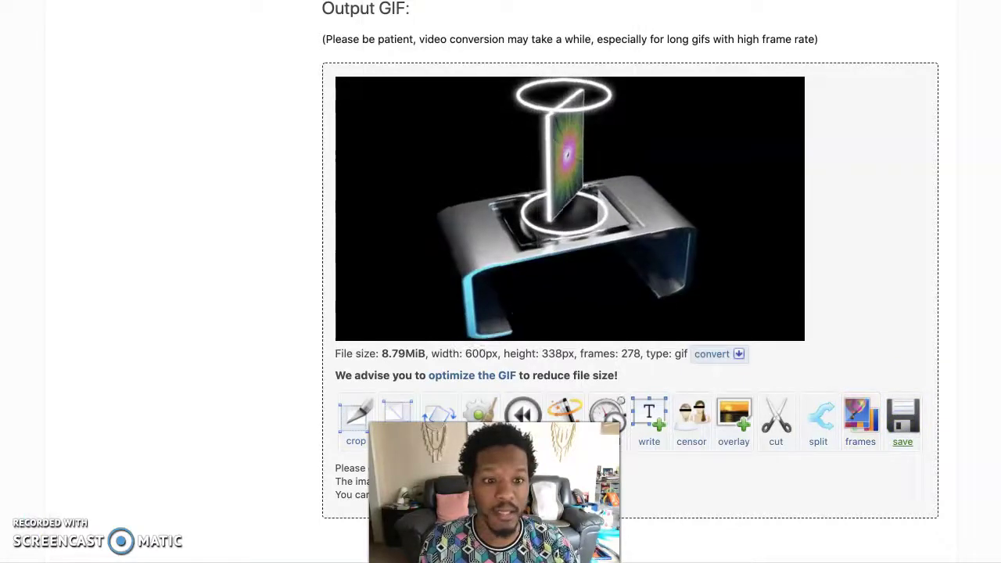
- Switch to the OpenSea item form and set gabe1.gif as the Preview Image
{"action": "key", "text": "ctrl+Tab"}
{"action": "left_click", "coordinate": [307, 401]}
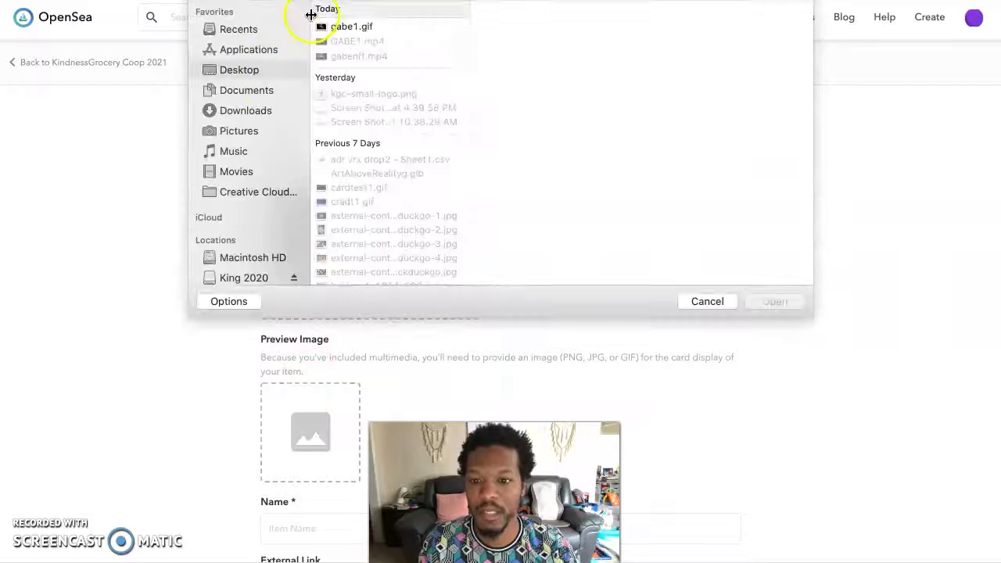
{"action": "left_click", "coordinate": [339, 28]}
{"action": "double_click", "coordinate": [339, 27]}
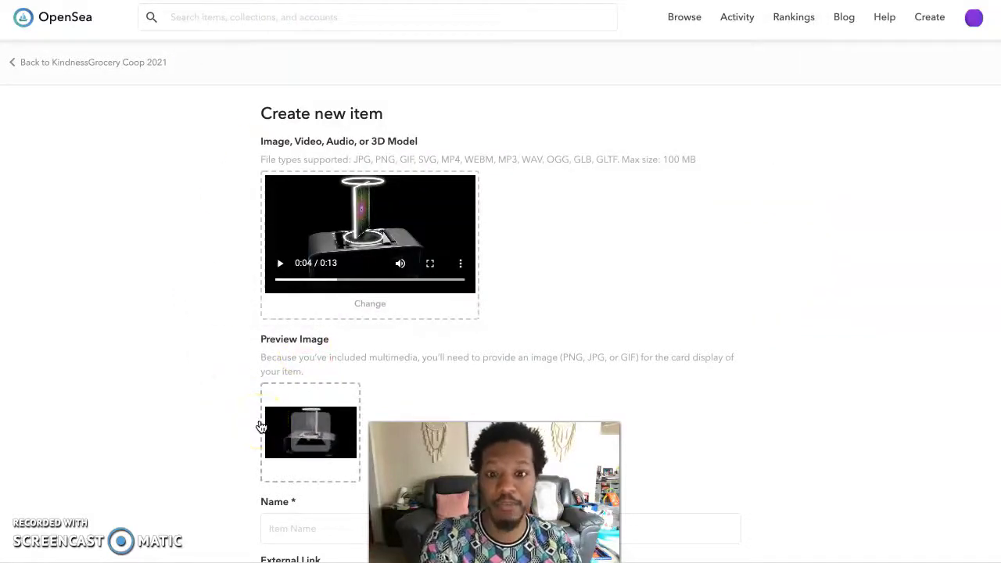
- Switch to Notes, open the artist's note in the Bath Party folder, and move its window beside the OpenSea form
{"action": "scroll", "coordinate": [178, 407], "scroll_direction": "down", "scroll_amount": 1}
{"action": "scroll", "coordinate": [177, 400], "scroll_direction": "down", "scroll_amount": 2}
{"action": "left_click", "coordinate": [283, 391]}
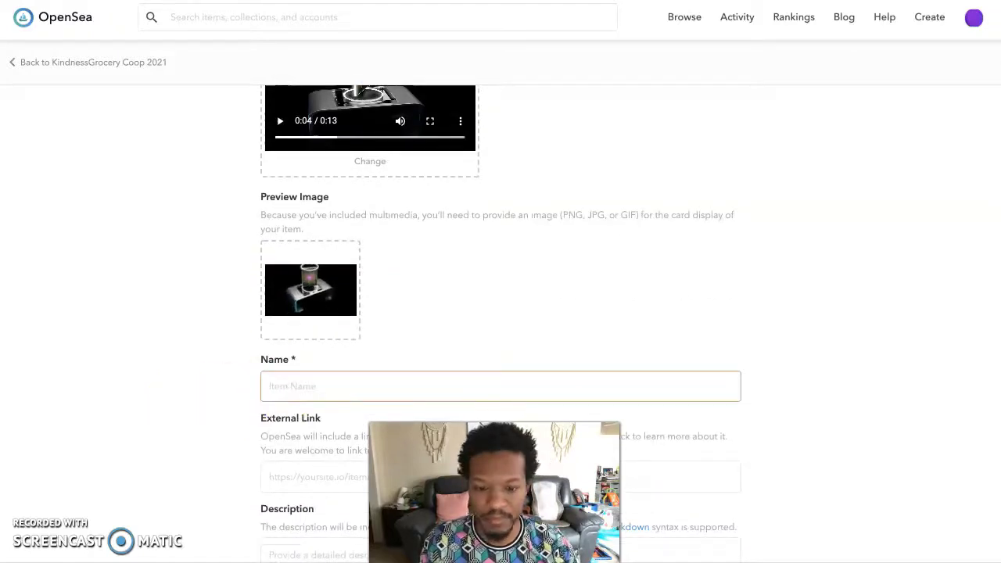
{"action": "key", "text": "super+Tab"}
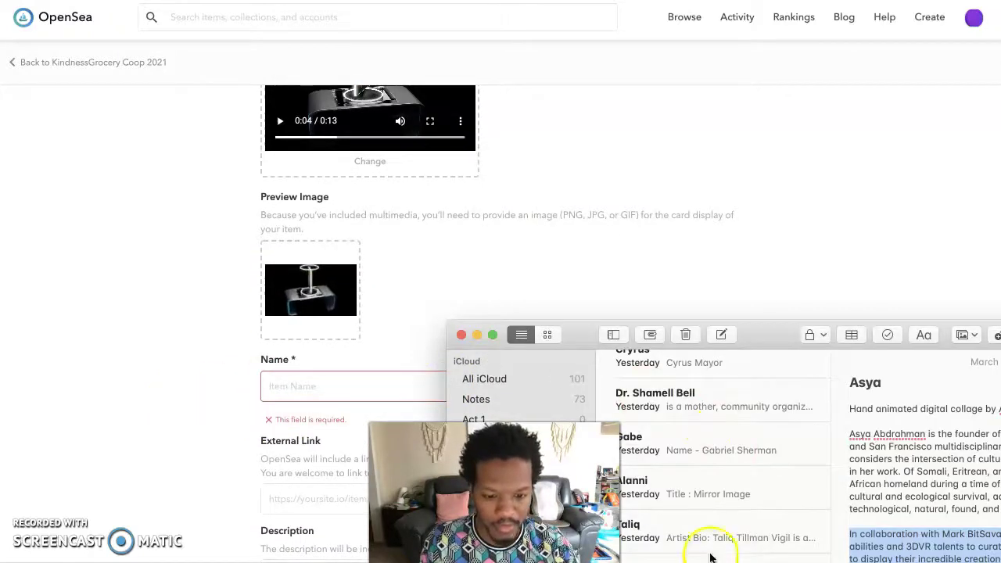
{"action": "left_click", "coordinate": [724, 442]}
{"action": "double_click", "coordinate": [953, 334]}
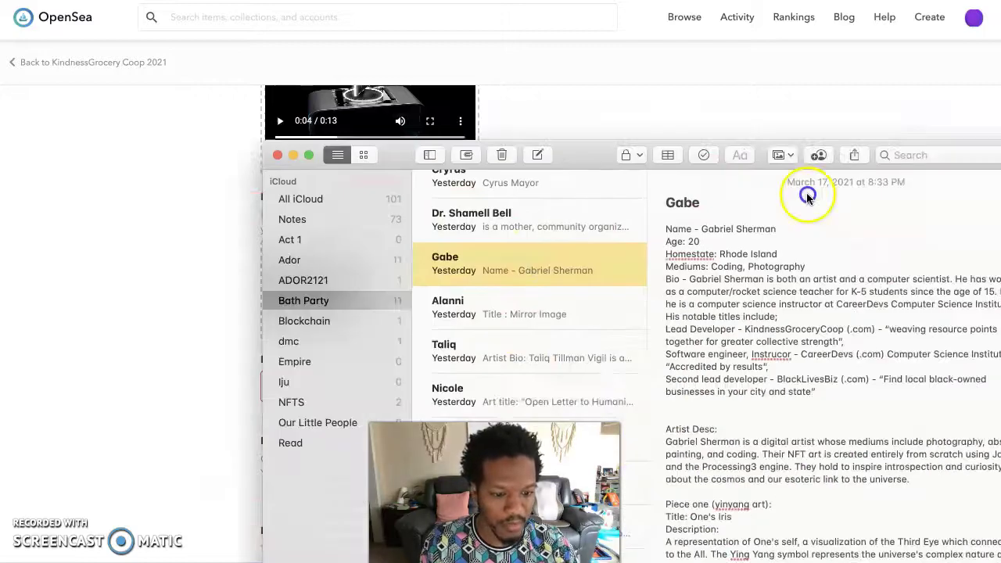
{"action": "double_click", "coordinate": [595, 31]}
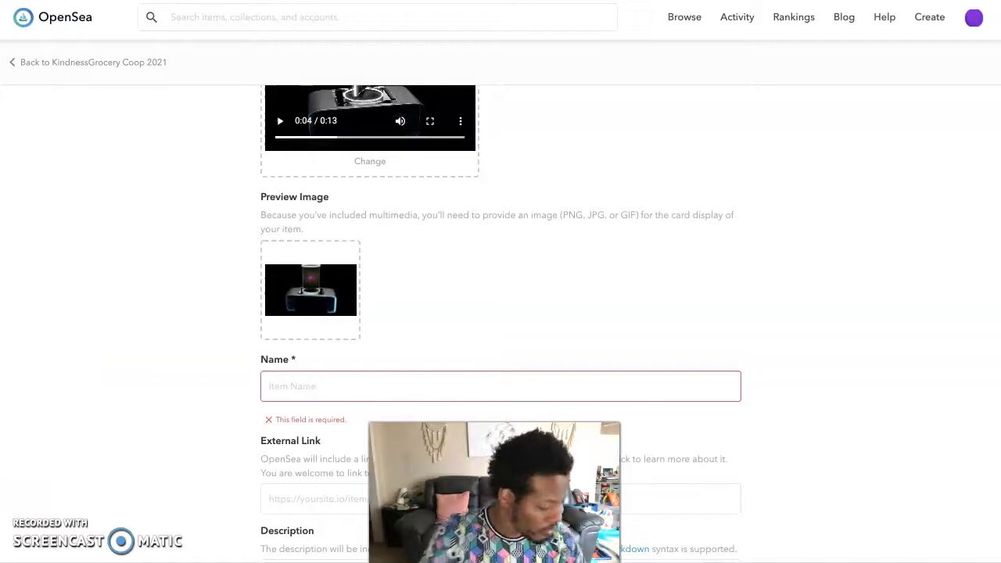
{"action": "left_click_drag", "start_coordinate": [632, 203], "coordinate": [0, 228]}
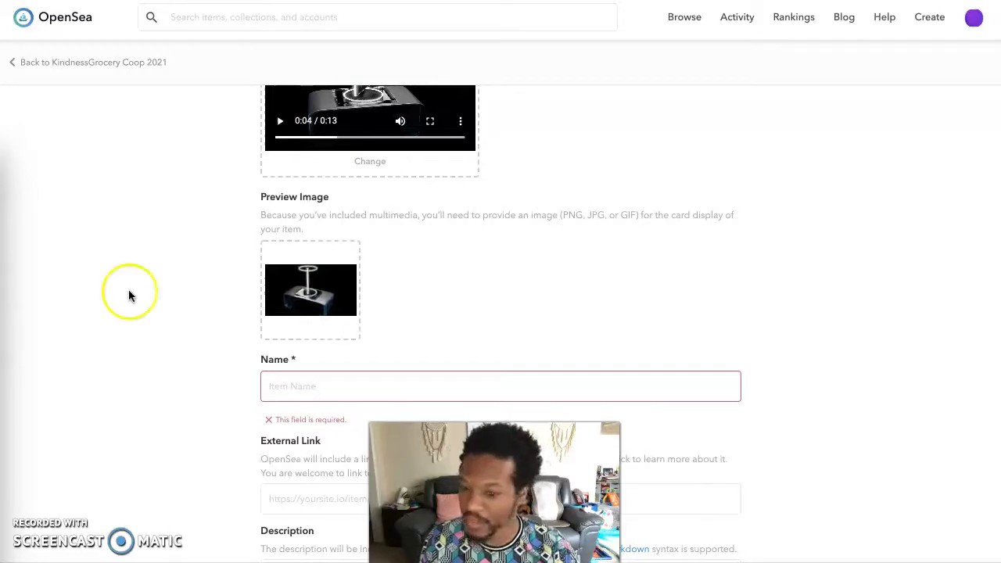
- Name the item "One's Iris" and copy the artwork description from the note into the Description field
{"action": "left_click", "coordinate": [275, 381]}
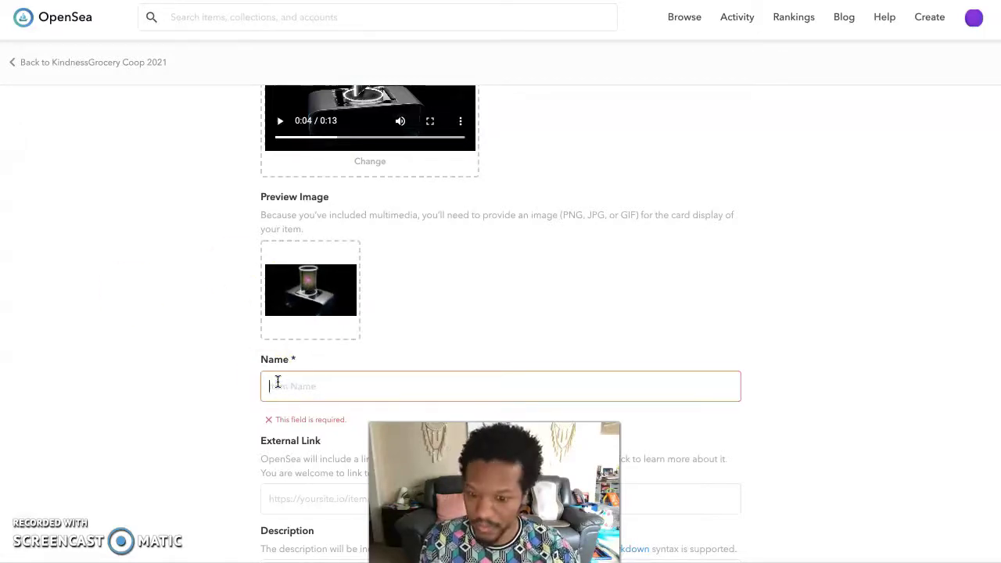
{"action": "type", "text": "Che's Iris"}
{"action": "left_click", "coordinate": [4, 432]}
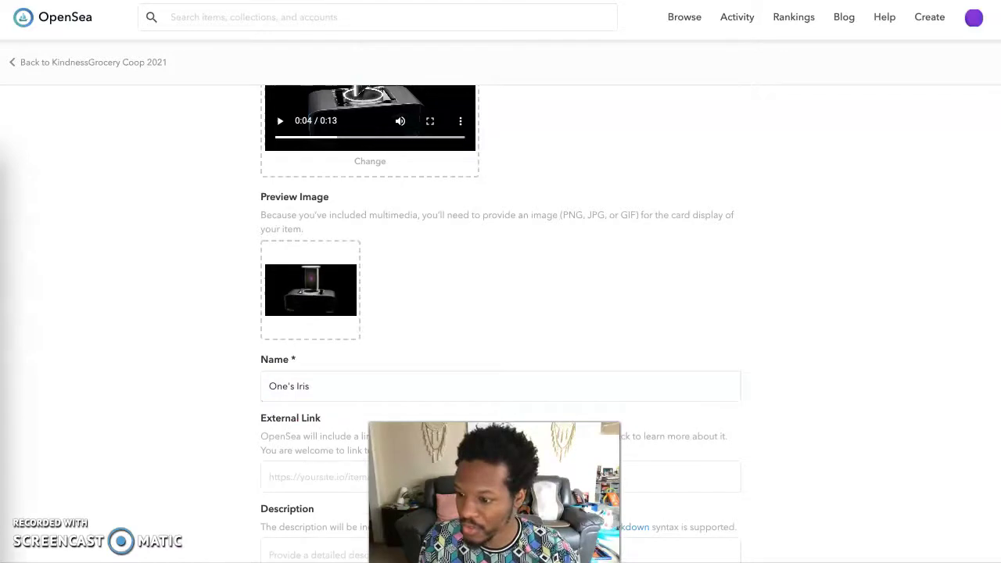
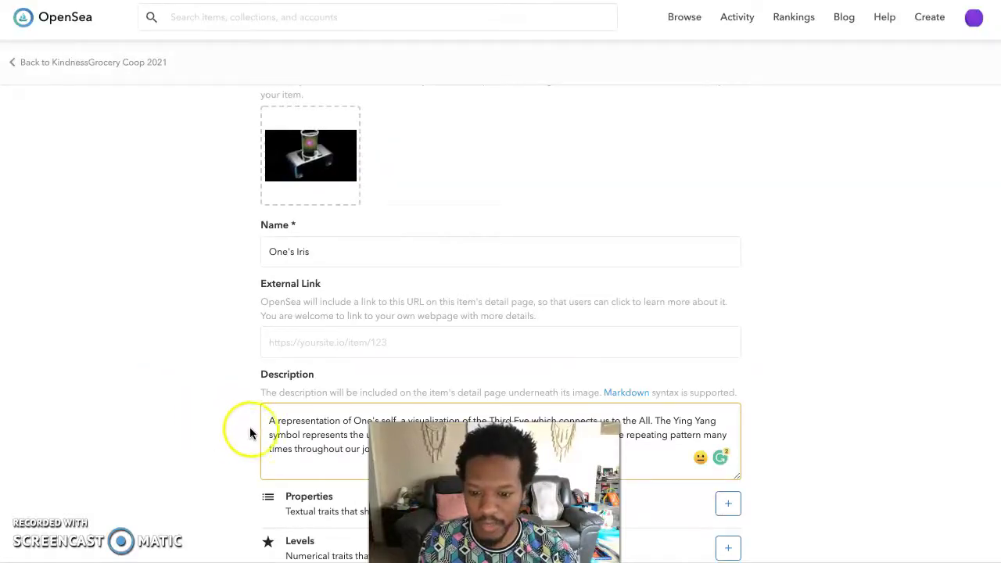
{"action": "scroll", "coordinate": [250, 432], "scroll_direction": "down", "scroll_amount": 3}
{"action": "left_click", "coordinate": [310, 244]}
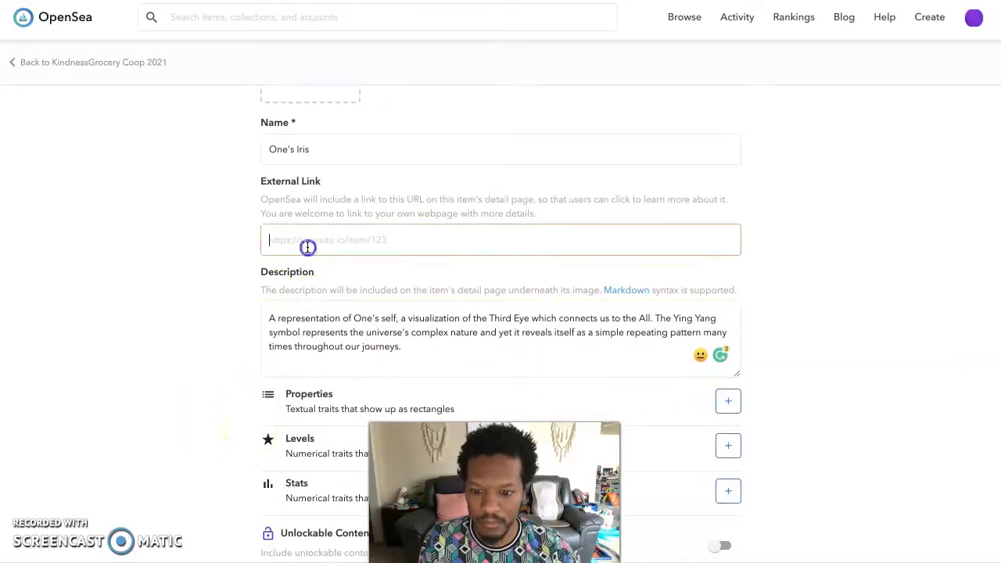
{"action": "type", "text": "https://www.kindnessgrocerycoop.com/"}
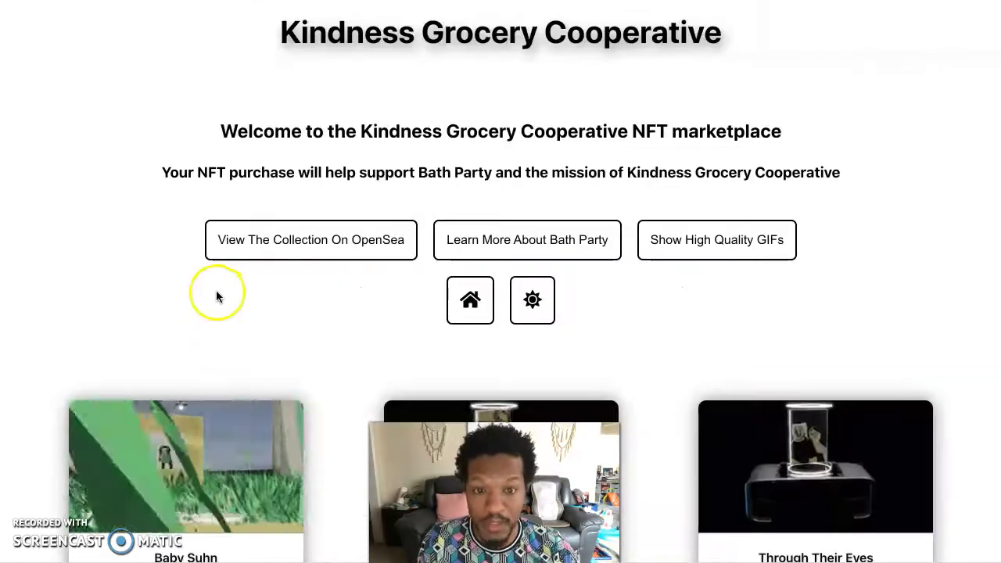
- Switch to the Kindness Grocery Cooperative website and look through its NFT marketplace listings
{"action": "scroll", "coordinate": [436, 368], "scroll_direction": "down", "scroll_amount": 3}
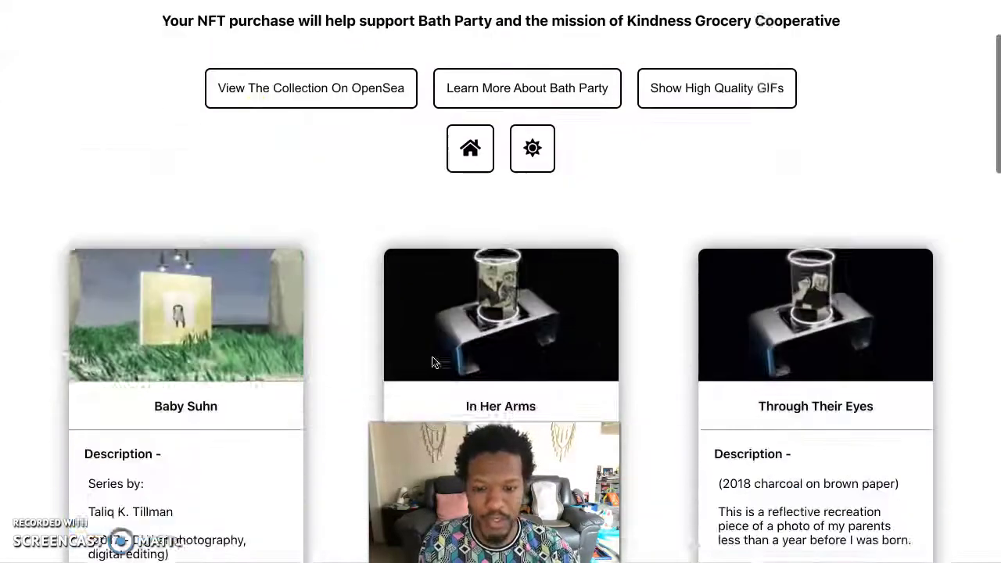
{"action": "scroll", "coordinate": [430, 360], "scroll_direction": "up", "scroll_amount": 3}
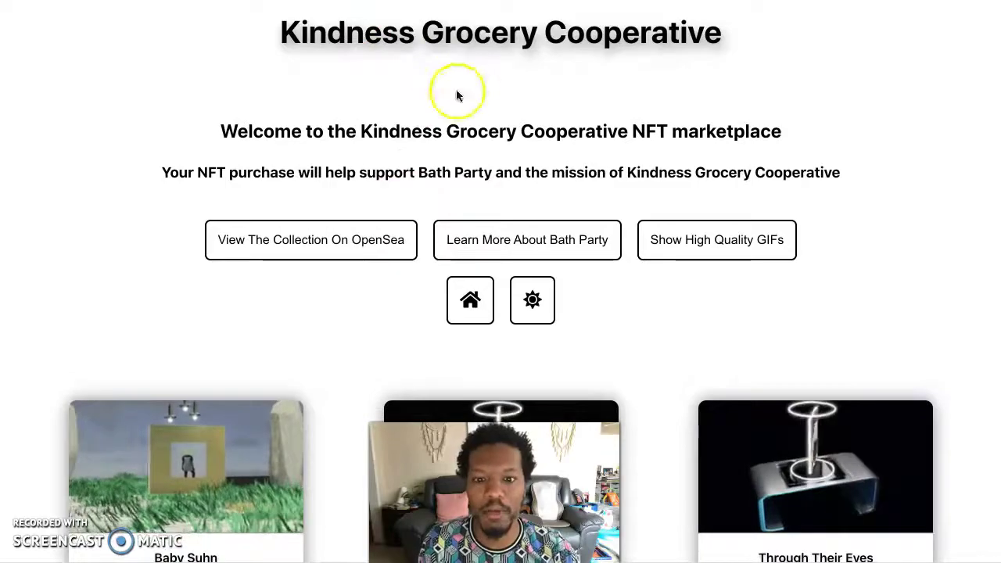
{"action": "scroll", "coordinate": [409, 40], "scroll_direction": "down", "scroll_amount": 10}
{"action": "scroll", "coordinate": [339, 59], "scroll_direction": "down", "scroll_amount": 8}
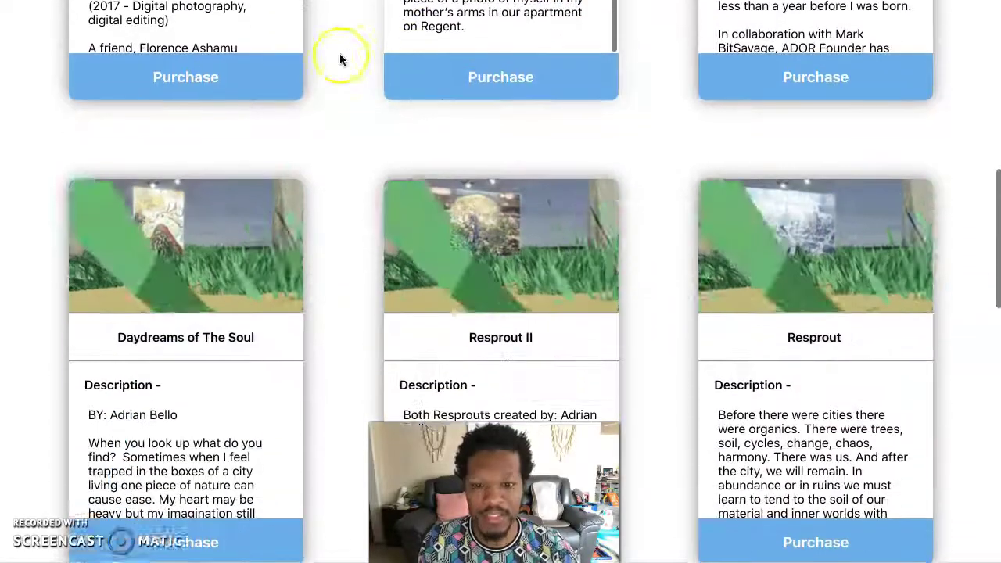
{"action": "scroll", "coordinate": [339, 53], "scroll_direction": "down", "scroll_amount": 6}
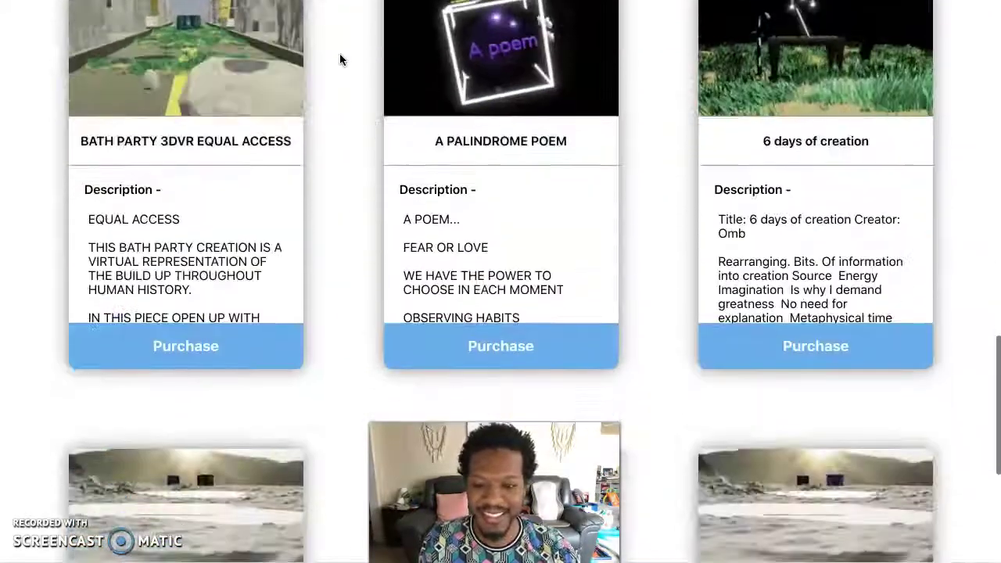
{"action": "scroll", "coordinate": [339, 54], "scroll_direction": "up", "scroll_amount": 20}
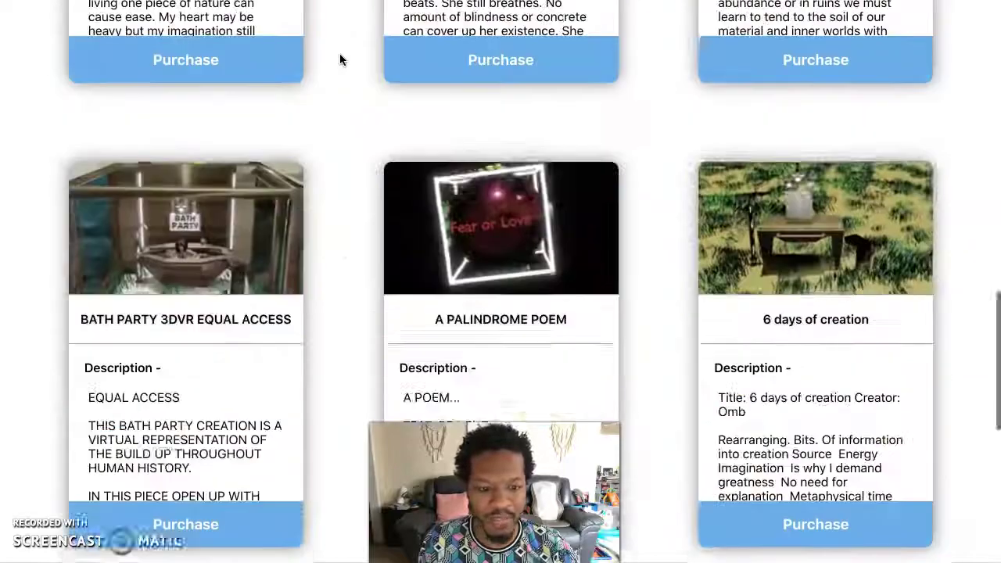
{"action": "scroll", "coordinate": [339, 54], "scroll_direction": "up", "scroll_amount": 4}
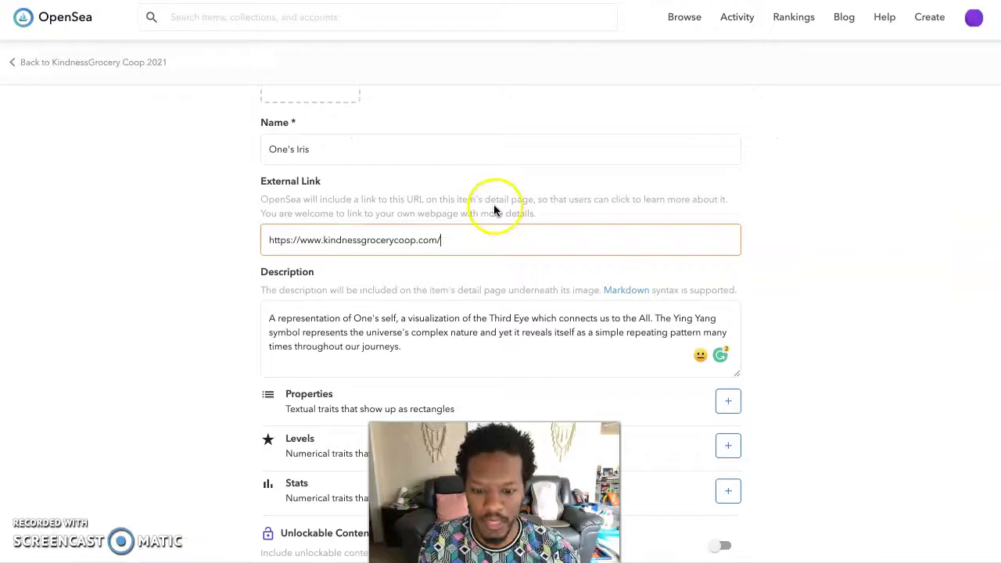
- Remove the External Link's trailing slash and append the collaboration and Bath Party paragraphs from another note to the Description
{"action": "left_click", "coordinate": [3, 239]}
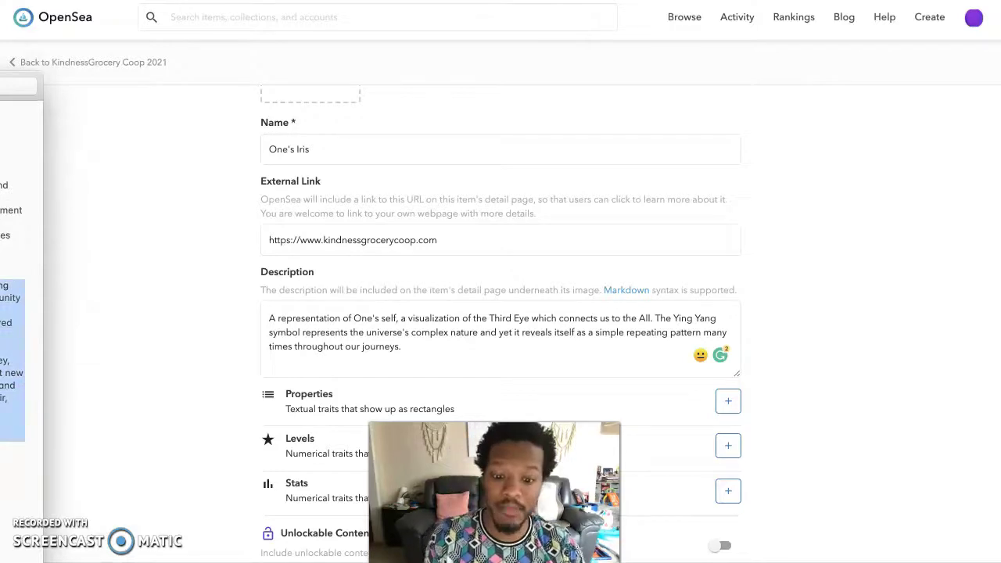
{"action": "left_click", "coordinate": [167, 196]}
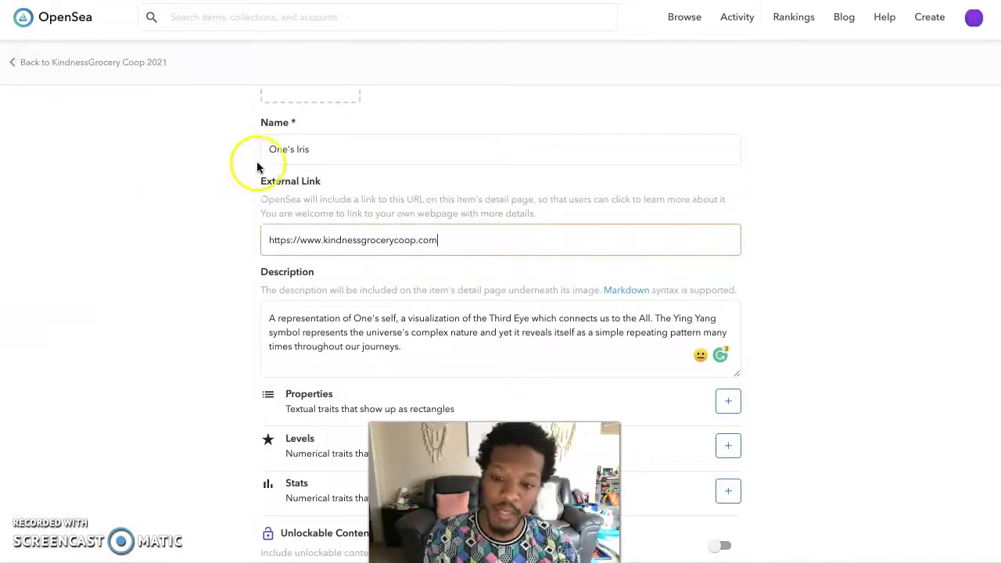
{"action": "left_click", "coordinate": [415, 351]}
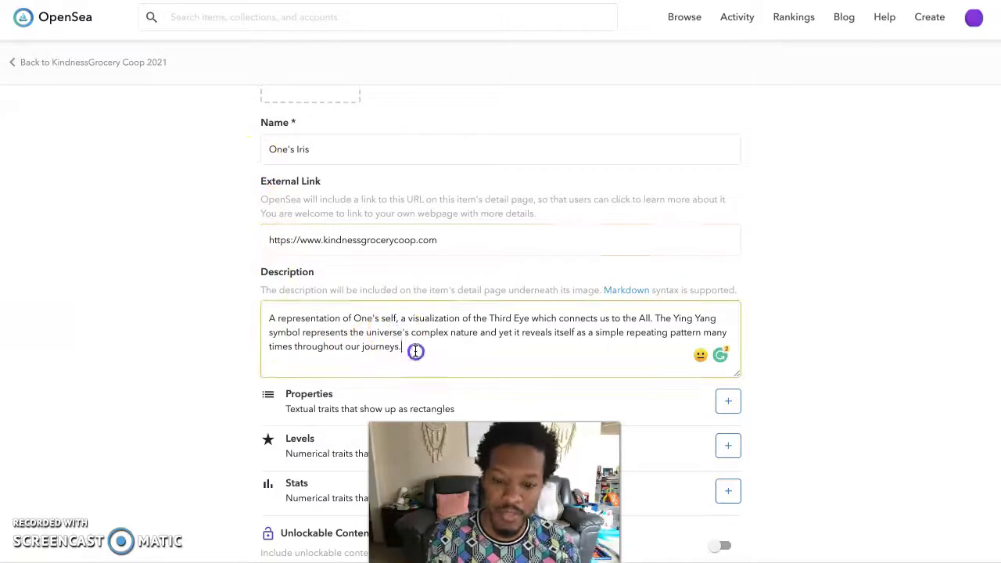
{"action": "key", "text": "ctrl+v"}
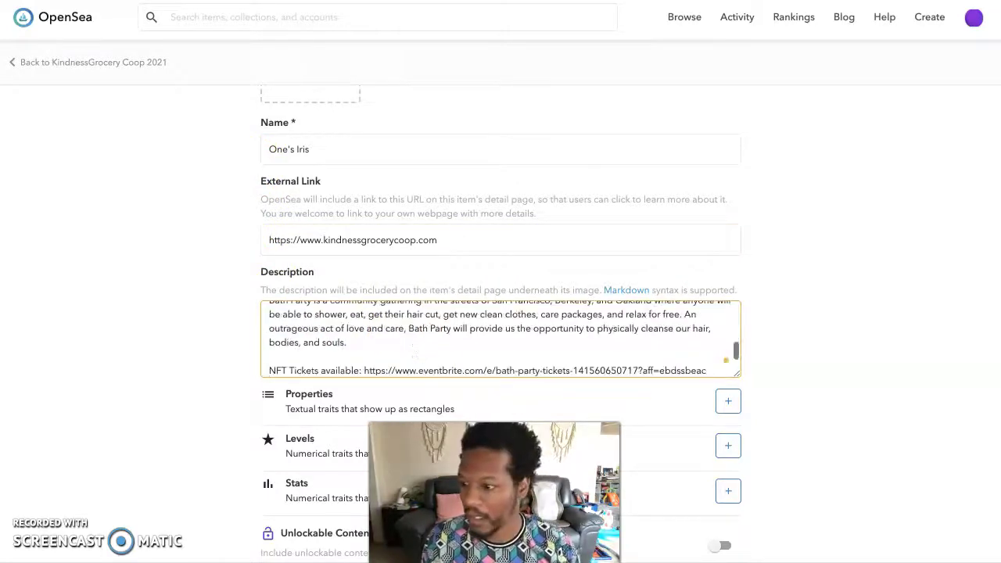
- Begin the Description with a "By:" line and the artist's full name below it, separated from the artwork text by blank lines
{"action": "scroll", "coordinate": [78, 313], "scroll_direction": "down", "scroll_amount": 5}
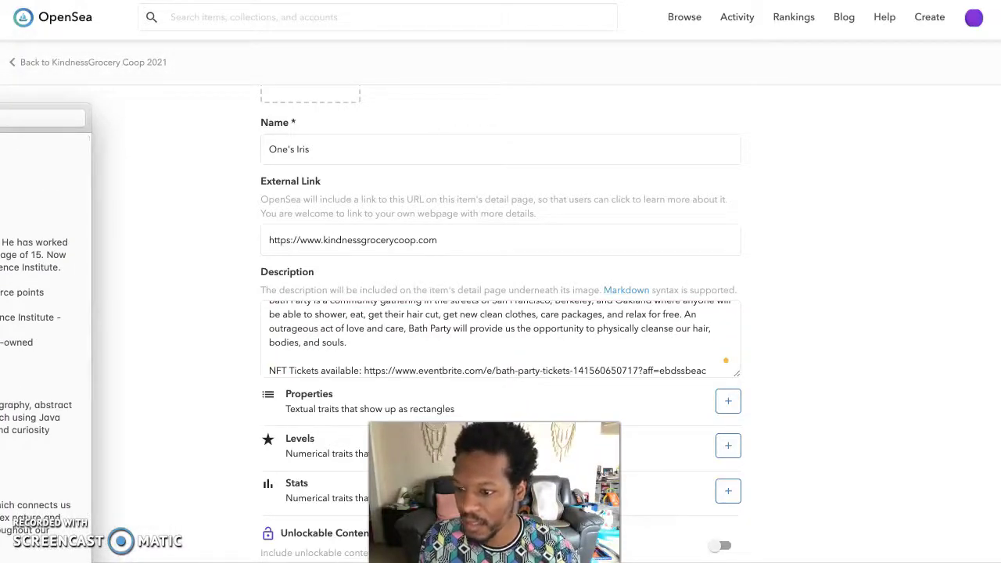
{"action": "left_click", "coordinate": [302, 326]}
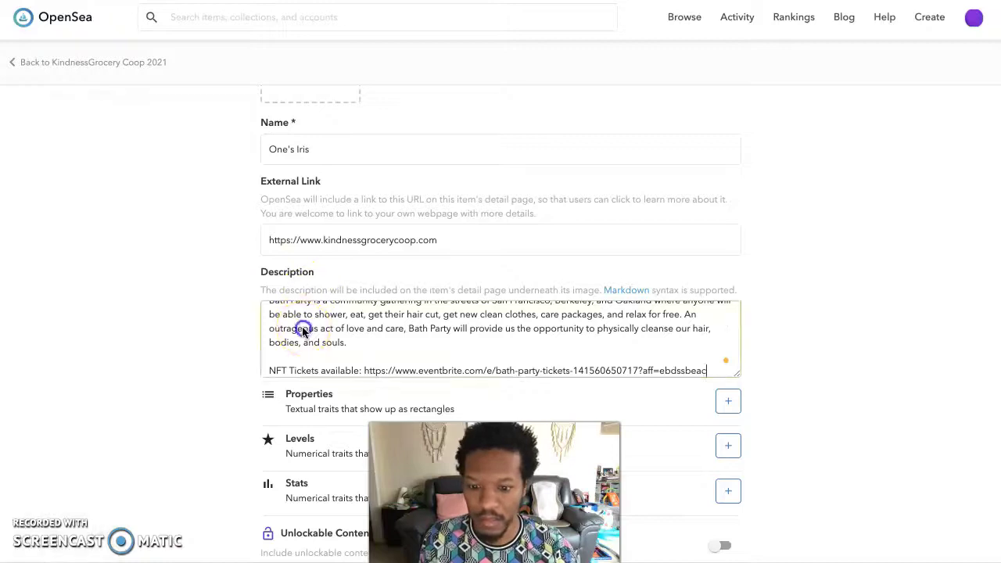
{"action": "scroll", "coordinate": [302, 326], "scroll_direction": "up", "scroll_amount": 5}
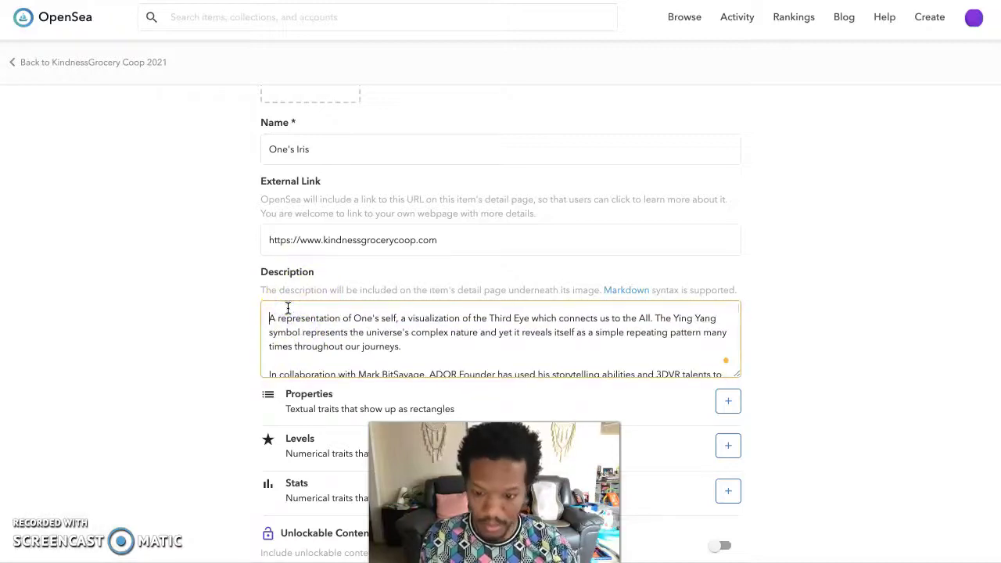
{"action": "key", "text": "Return"}
{"action": "type", "text": "By"}
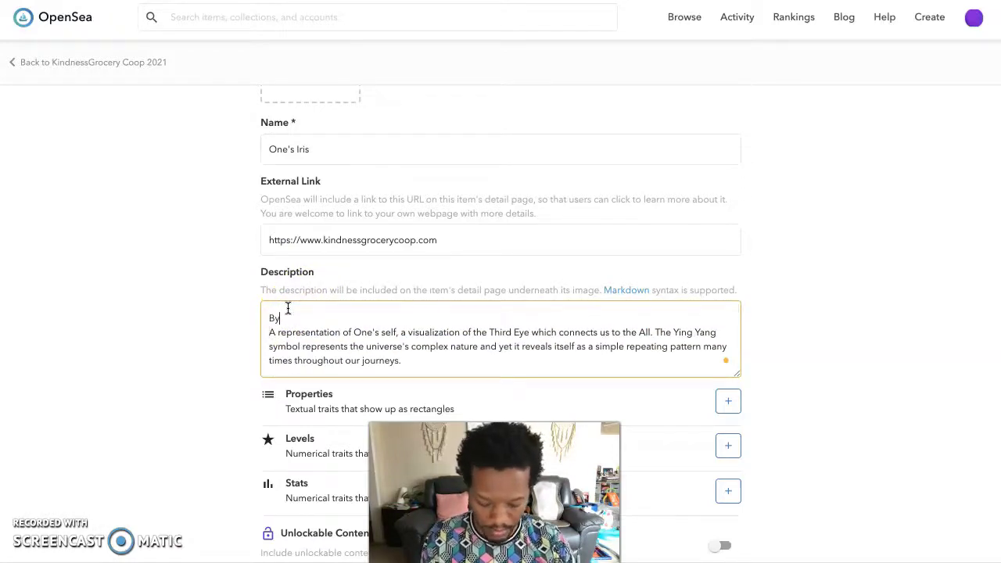
{"action": "left_click", "coordinate": [283, 318]}
{"action": "key", "text": "Return"}
{"action": "left_click", "coordinate": [352, 335]}
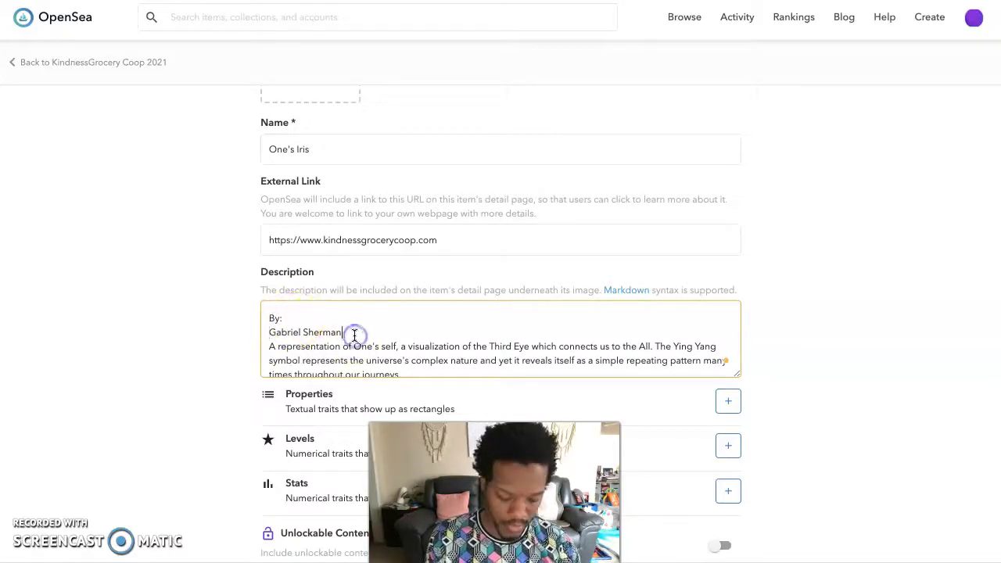
{"action": "key", "text": "Return"}
{"action": "key", "text": "Return"}
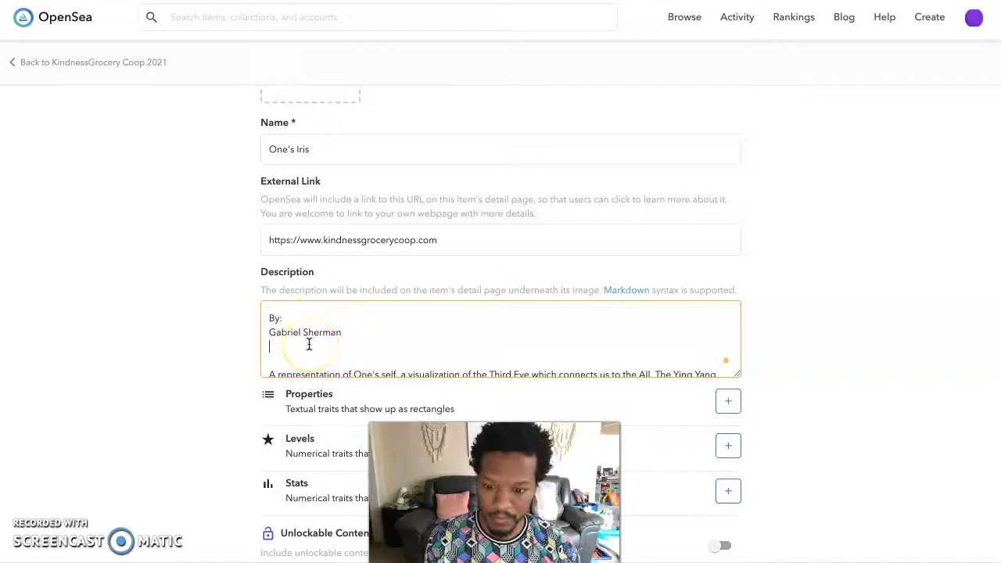
- Copy the artist's bio and list of titles from the note and insert them between the artwork text and the collaboration paragraph
{"action": "scroll", "coordinate": [309, 345], "scroll_direction": "down", "scroll_amount": 5}
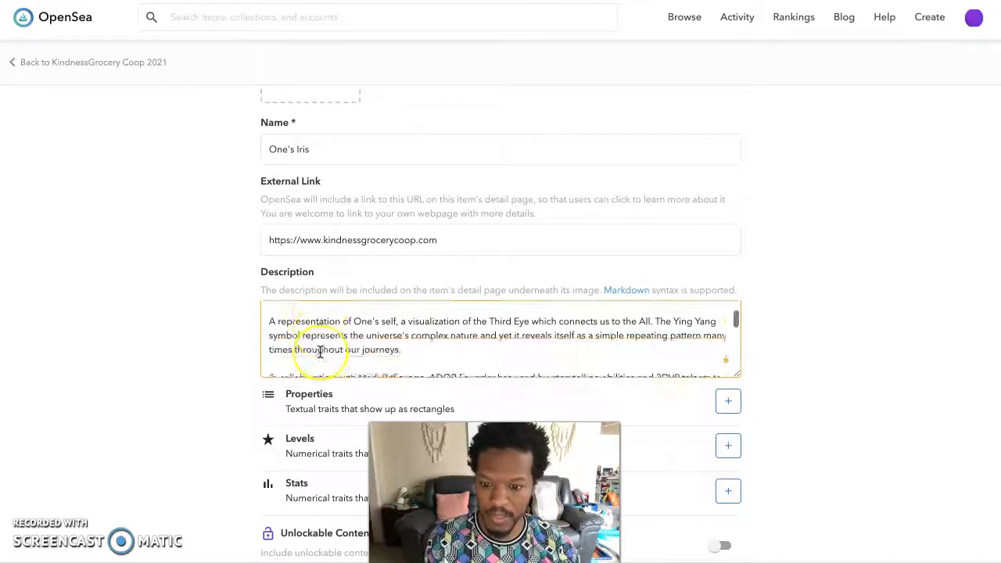
{"action": "scroll", "coordinate": [321, 348], "scroll_direction": "up", "scroll_amount": 2}
{"action": "left_click", "coordinate": [344, 349]}
{"action": "left_click", "coordinate": [409, 324]}
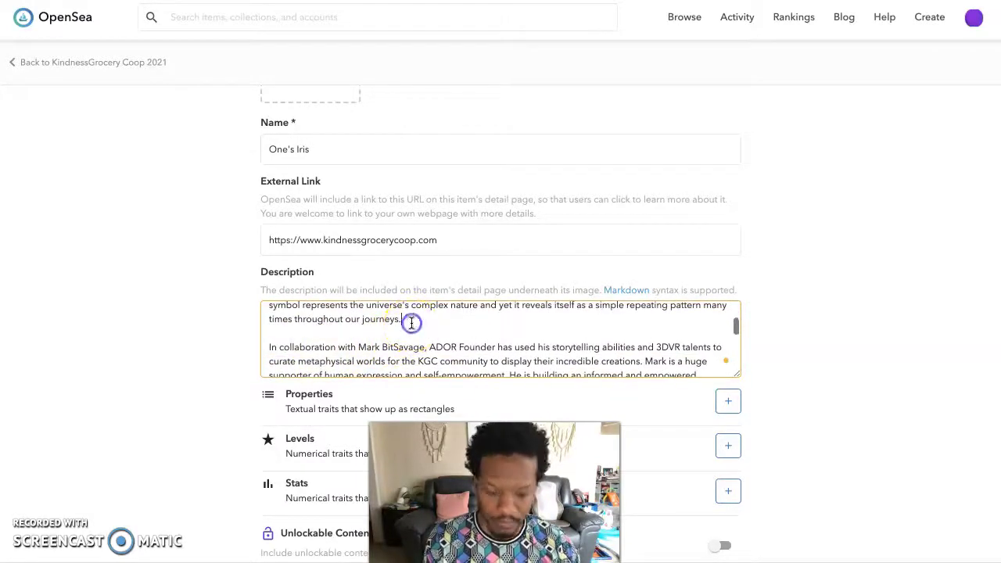
{"action": "key", "text": "Return"}
{"action": "key", "text": "Return"}
{"action": "key", "text": "super+Tab"}
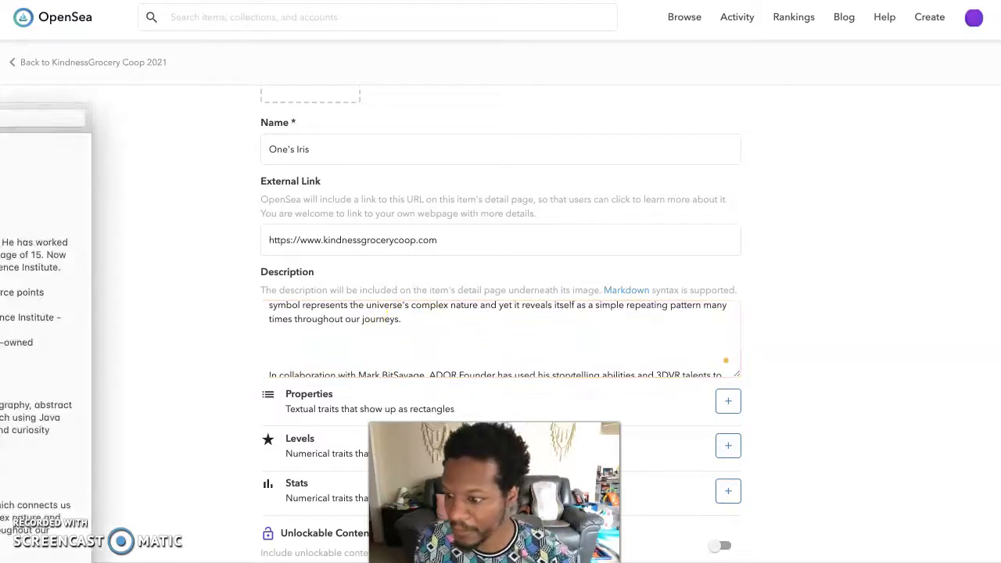
{"action": "key", "text": "shift+Down"}
{"action": "key", "text": "shift+Down"}
{"action": "key", "text": "shift+Down"}
{"action": "key", "text": "shift+Down"}
{"action": "key", "text": "shift+Down"}
{"action": "key", "text": "shift+Down"}
{"action": "key", "text": "shift+Down"}
{"action": "key", "text": "shift+Down"}
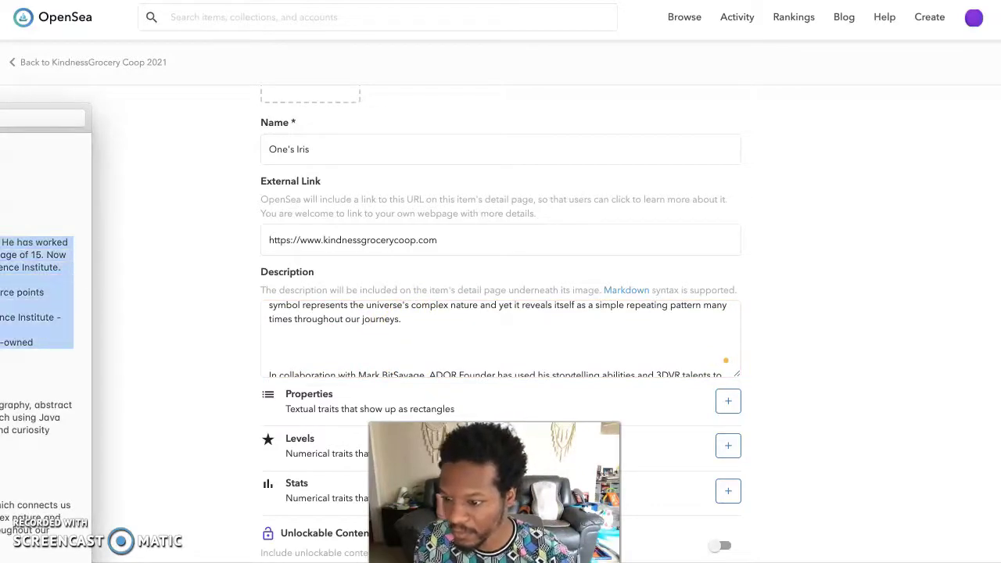
{"action": "left_click", "coordinate": [311, 345]}
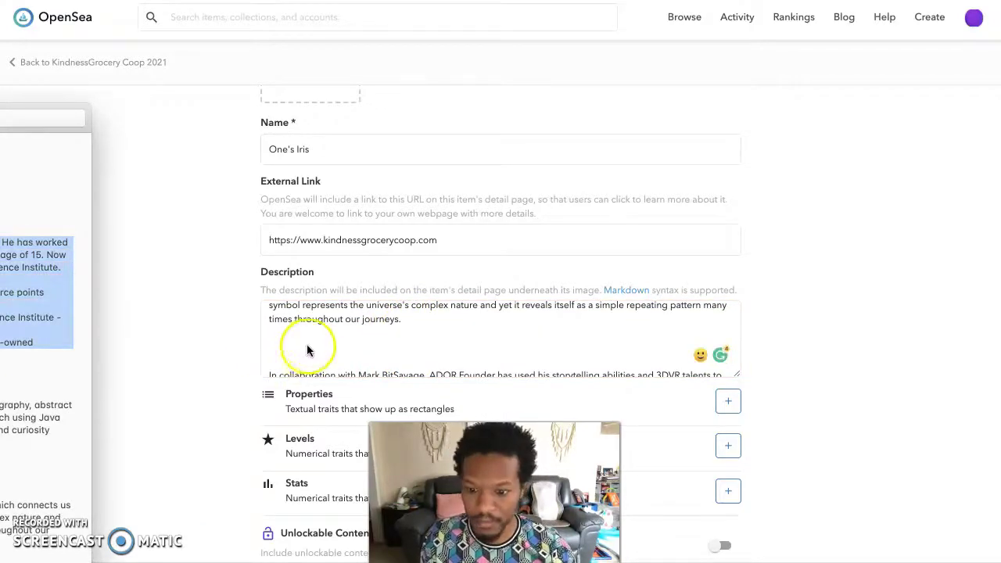
{"action": "key", "text": "ctrl+v"}
- Review the whole Description, from the artist credit and bio through the Bath Party text and ticket link
{"action": "scroll", "coordinate": [308, 341], "scroll_direction": "down", "scroll_amount": 2}
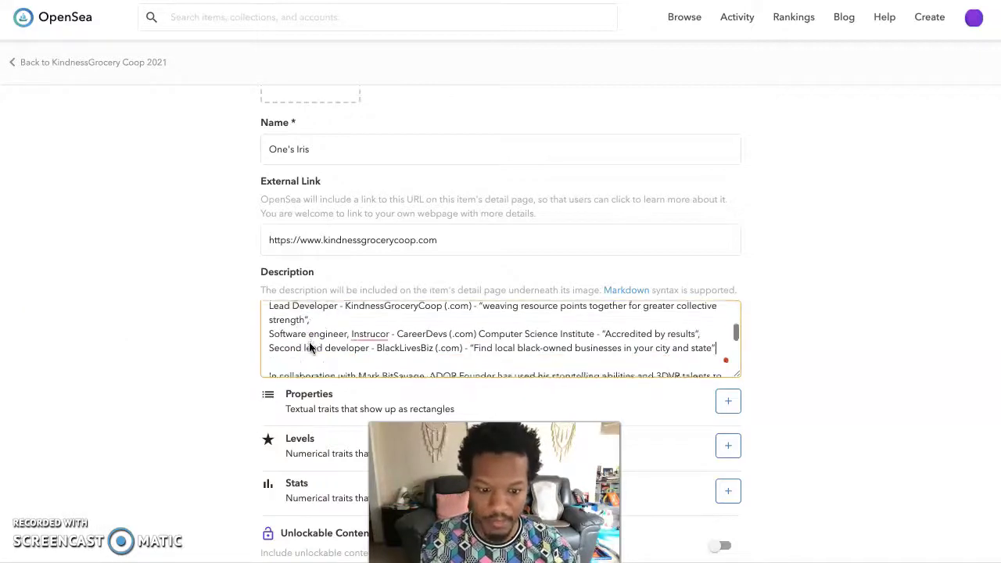
{"action": "scroll", "coordinate": [308, 341], "scroll_direction": "up", "scroll_amount": 2}
{"action": "scroll", "coordinate": [308, 341], "scroll_direction": "up", "scroll_amount": 5}
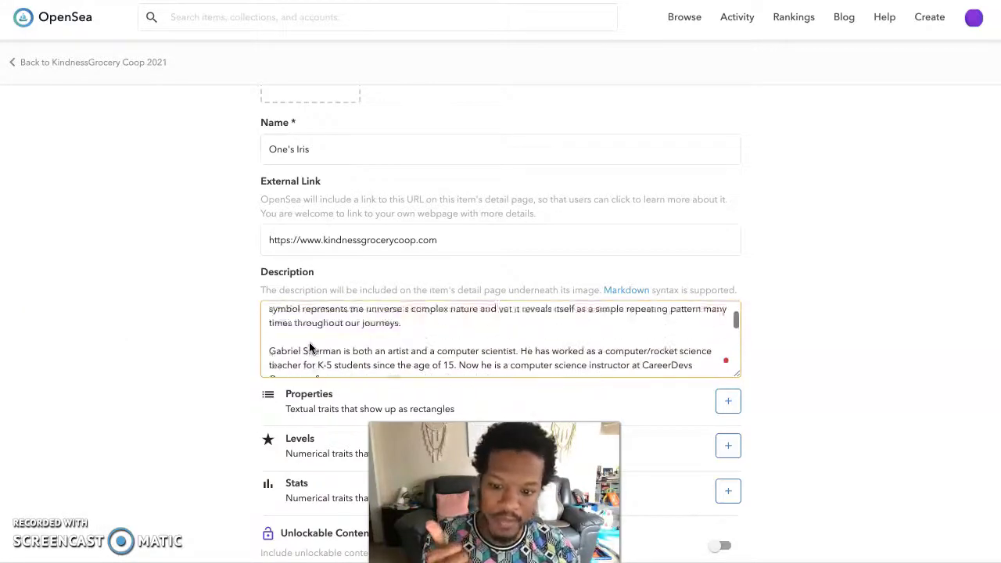
{"action": "scroll", "coordinate": [309, 347], "scroll_direction": "down", "scroll_amount": 6}
{"action": "scroll", "coordinate": [310, 347], "scroll_direction": "down", "scroll_amount": 3}
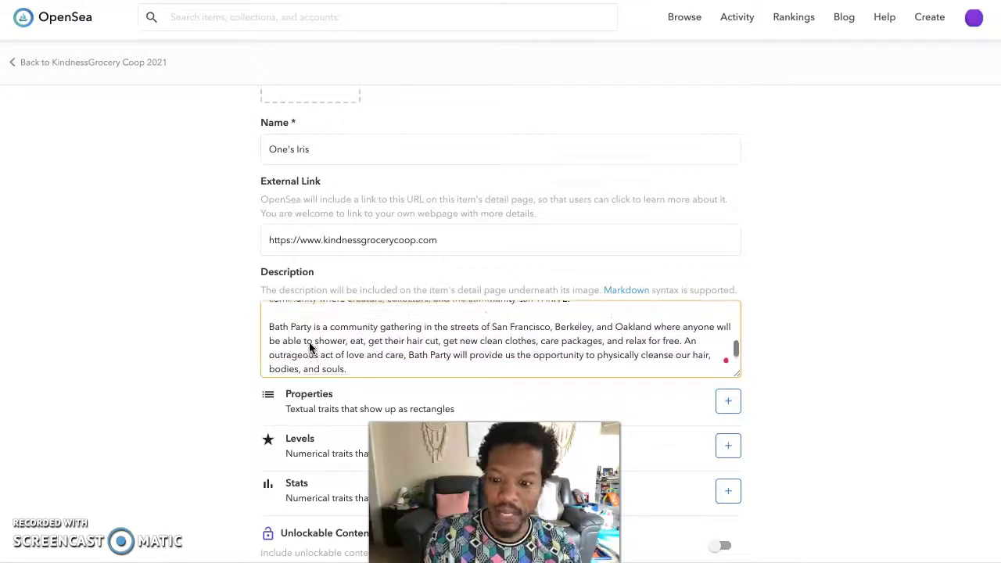
{"action": "scroll", "coordinate": [179, 336], "scroll_direction": "up", "scroll_amount": 2}
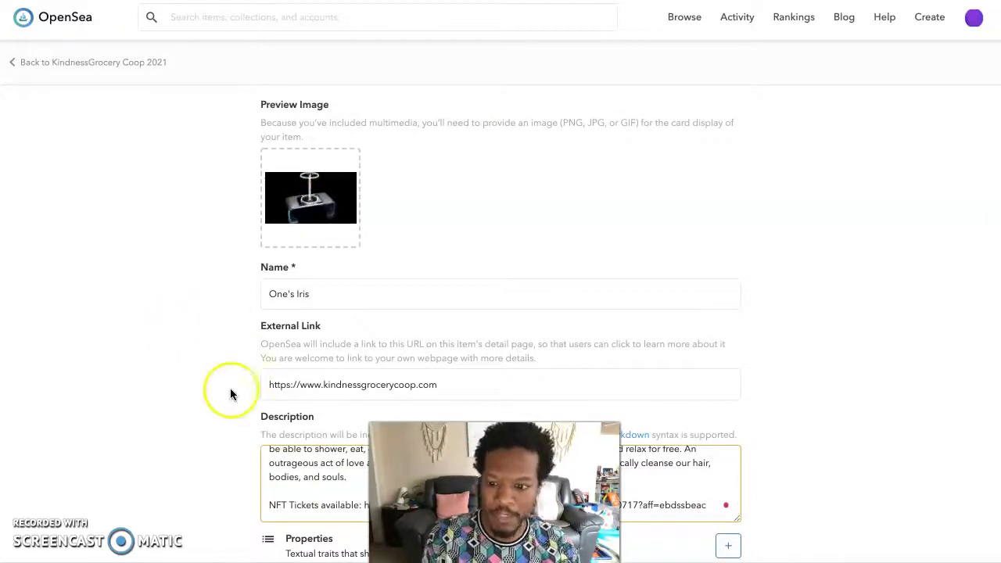
- Switch Unlockable Content on to examine its entry field, and switch it back off
{"action": "scroll", "coordinate": [230, 396], "scroll_direction": "up", "scroll_amount": 2}
{"action": "scroll", "coordinate": [230, 396], "scroll_direction": "down", "scroll_amount": 3}
{"action": "scroll", "coordinate": [230, 395], "scroll_direction": "down", "scroll_amount": 3}
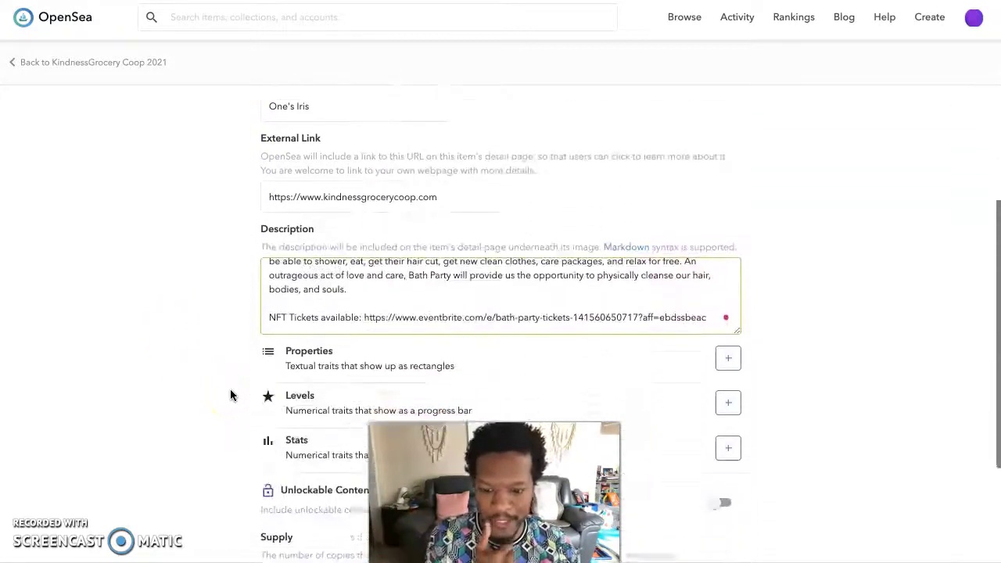
{"action": "scroll", "coordinate": [712, 367], "scroll_direction": "down", "scroll_amount": 1}
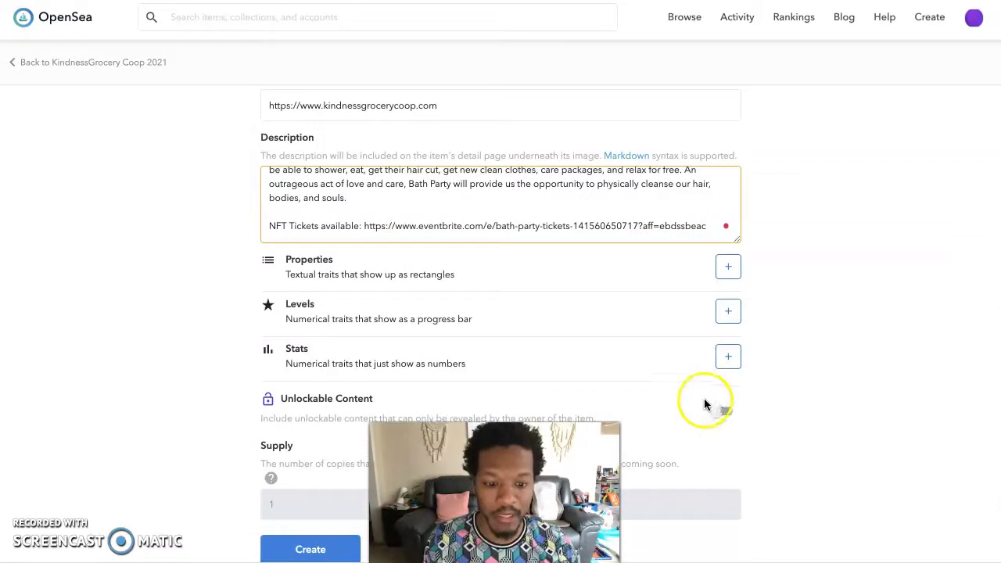
{"action": "left_click", "coordinate": [720, 410]}
{"action": "left_click", "coordinate": [719, 410]}
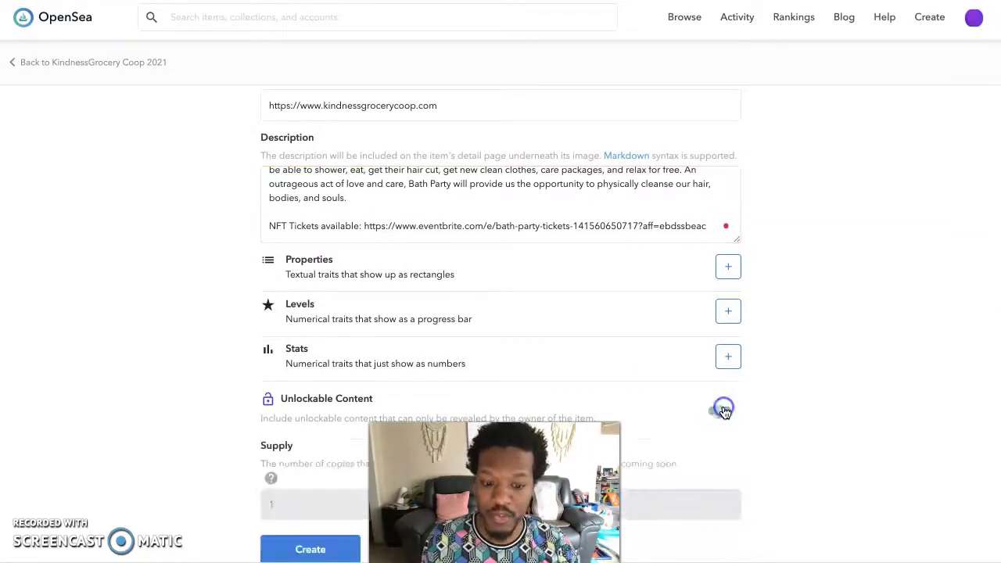
{"action": "left_click", "coordinate": [719, 410]}
{"action": "scroll", "coordinate": [720, 393], "scroll_direction": "down", "scroll_amount": 1}
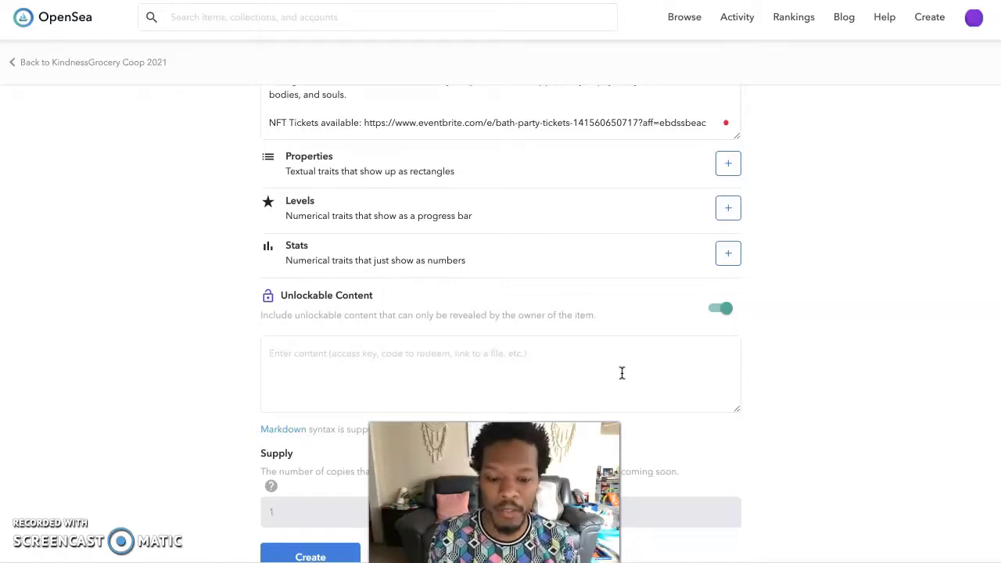
{"action": "left_click", "coordinate": [720, 308]}
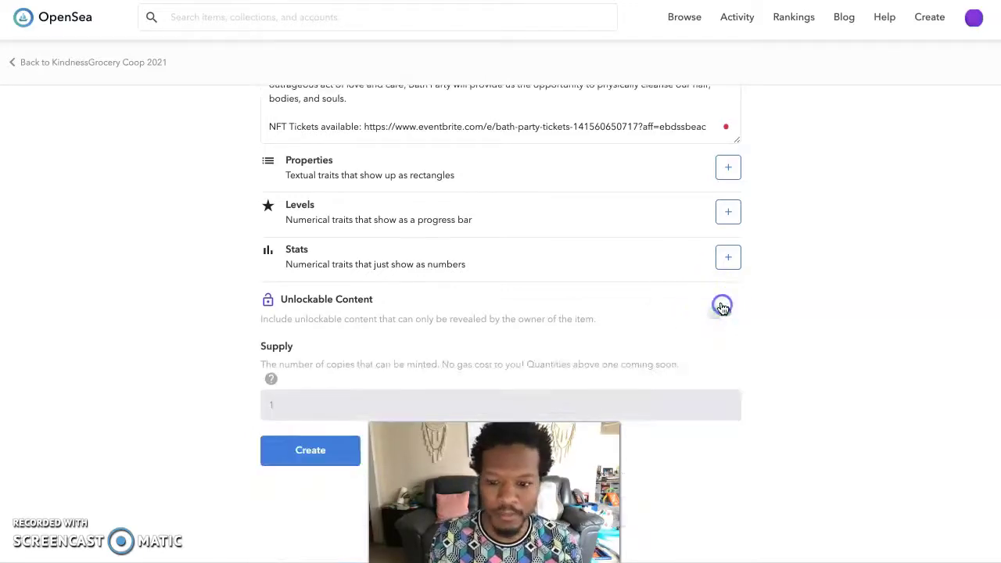
- Add a property of type Digital with the name ART to the item
{"action": "left_click", "coordinate": [727, 170]}
{"action": "left_click", "coordinate": [418, 197]}
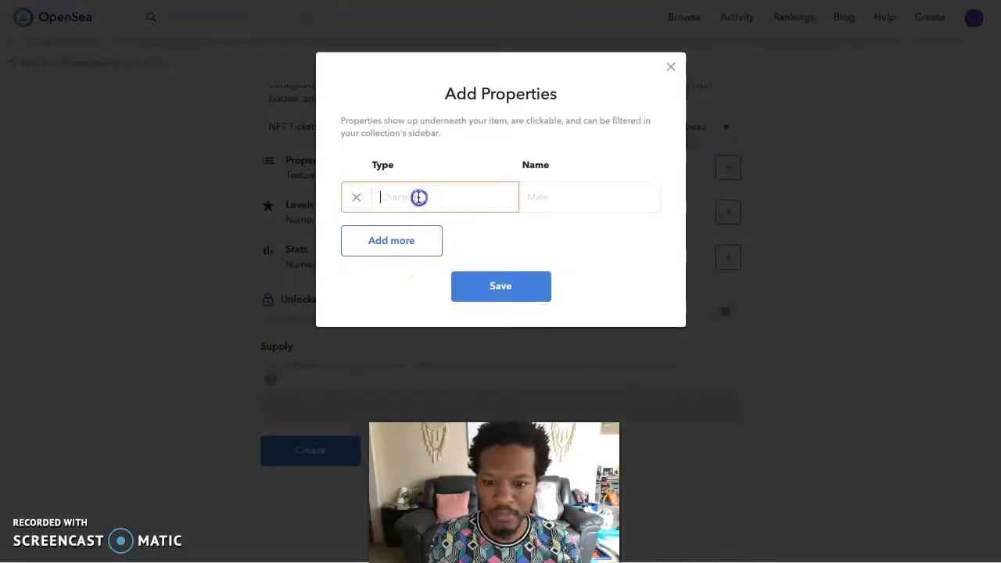
{"action": "type", "text": "D"}
{"action": "key", "text": "Tab"}
{"action": "type", "text": "ART"}
{"action": "left_click", "coordinate": [475, 283]}
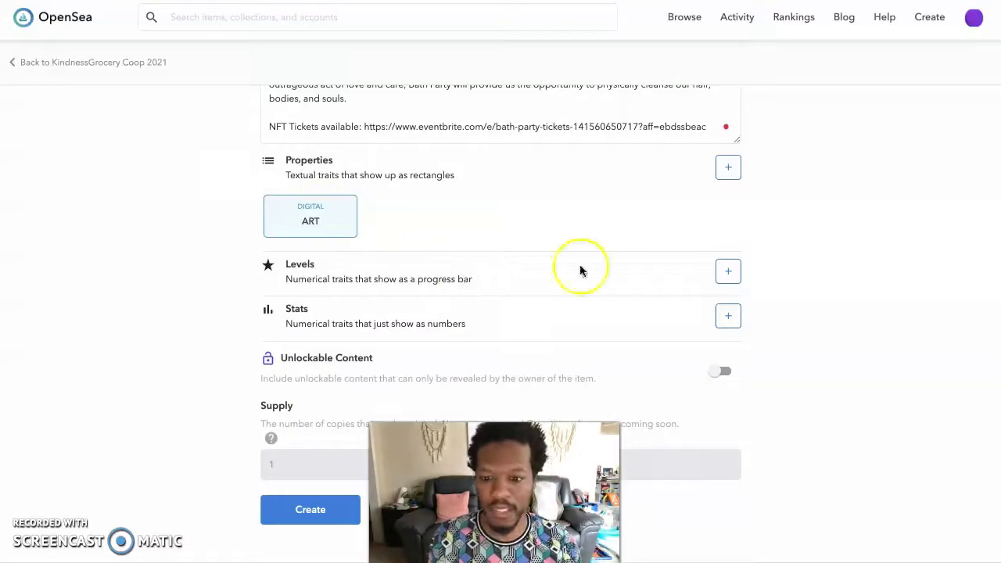
- Add a level named Presence with a value of 11 of 11
{"action": "left_click", "coordinate": [727, 271]}
{"action": "left_click", "coordinate": [445, 200]}
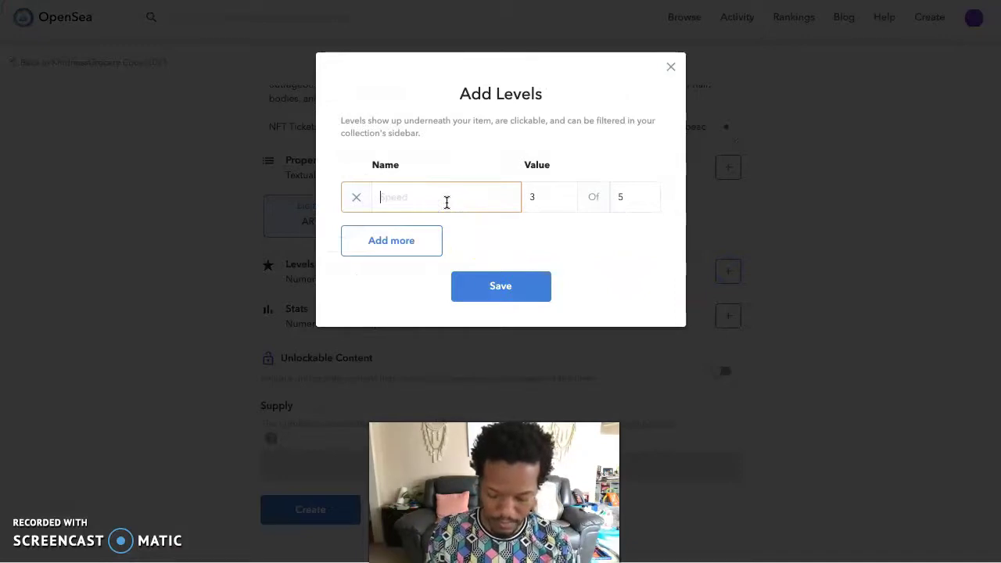
{"action": "left_click", "coordinate": [635, 197]}
{"action": "key", "text": "BackSpace"}
{"action": "type", "text": "11"}
{"action": "left_click", "coordinate": [524, 197]}
{"action": "key", "text": "BackSpace"}
{"action": "type", "text": "11"}
{"action": "left_click", "coordinate": [497, 285]}
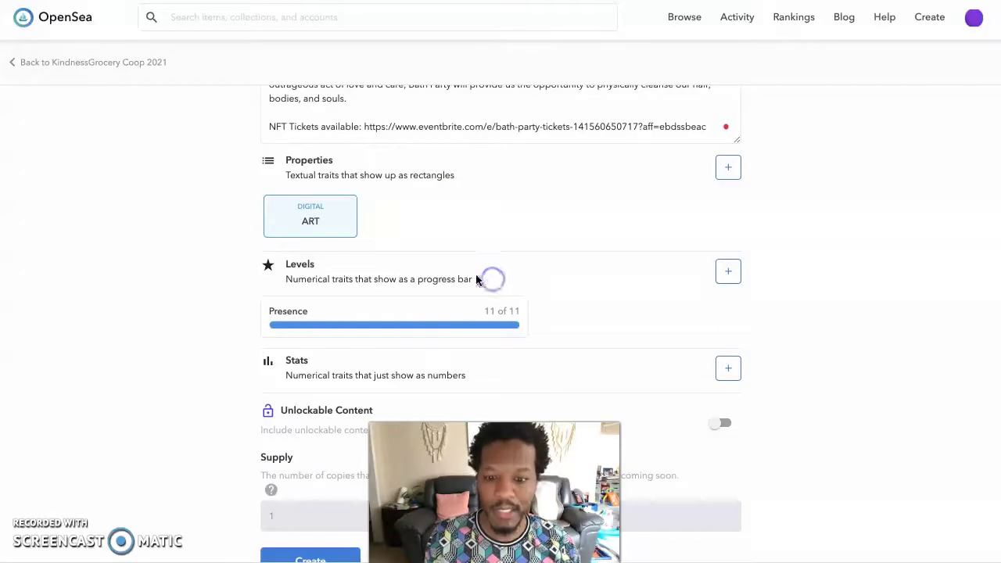
- Add a stat named Light with a value of 11 of 11
{"action": "left_click", "coordinate": [727, 367]}
{"action": "left_click", "coordinate": [430, 201]}
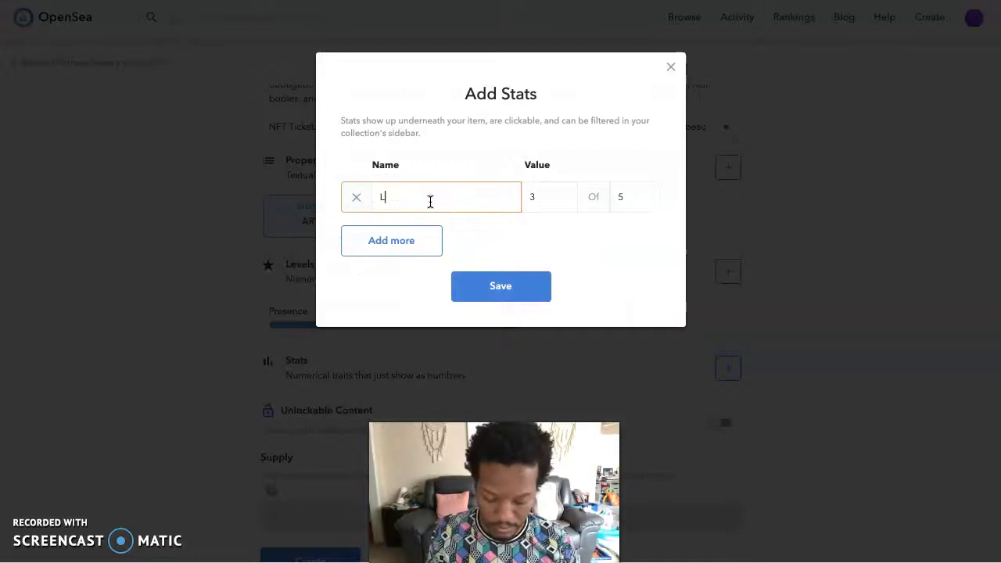
{"action": "left_click", "coordinate": [436, 200]}
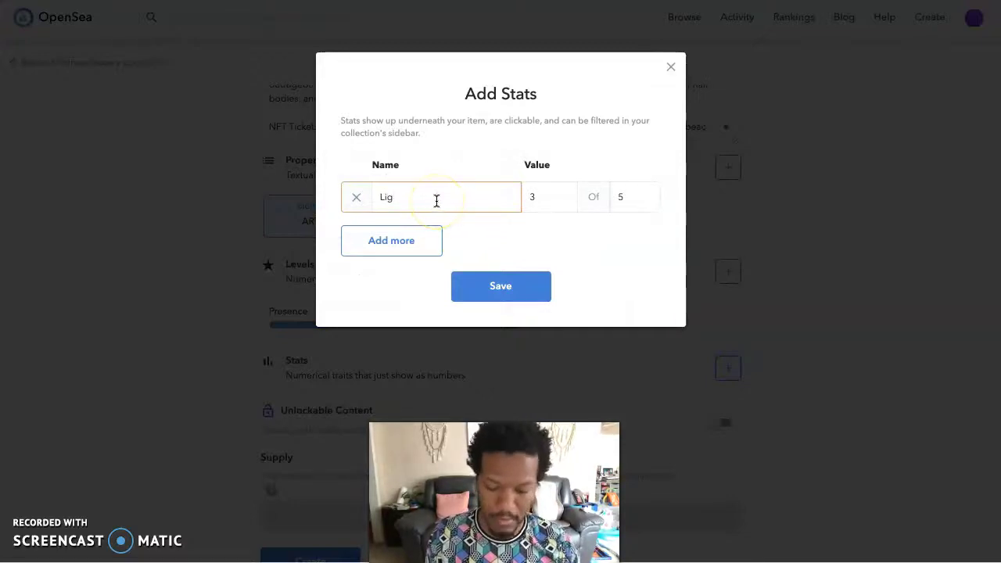
{"action": "left_click", "coordinate": [618, 196]}
{"action": "key", "text": "BackSpace"}
{"action": "type", "text": "11"}
{"action": "left_click", "coordinate": [521, 197]}
{"action": "key", "text": "BackSpace"}
{"action": "type", "text": "11"}
{"action": "left_click", "coordinate": [478, 280]}
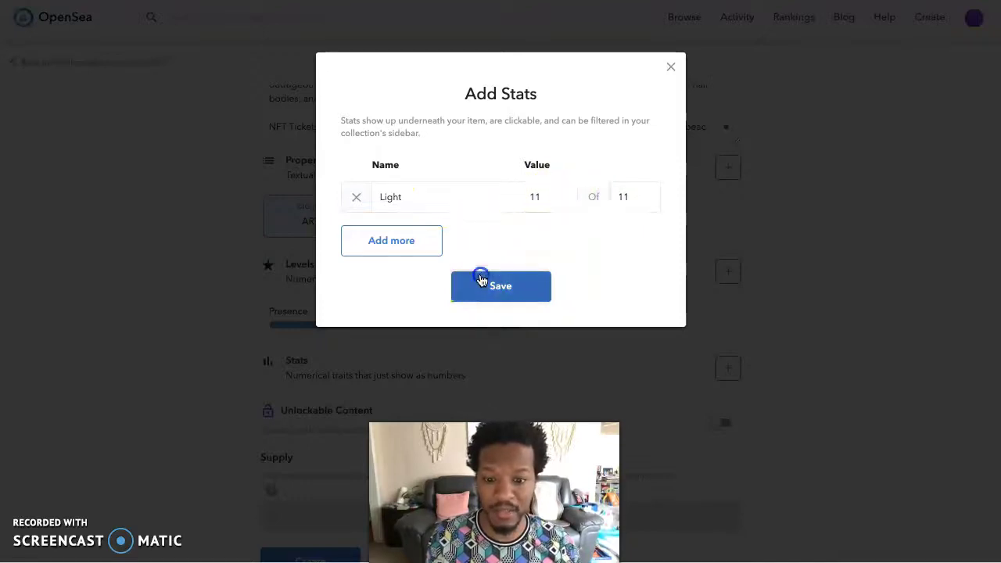
- Check the completed form, and try to create the item by signing the OpenSea sign-in message in MetaMask
{"action": "scroll", "coordinate": [301, 250], "scroll_direction": "down", "scroll_amount": 1}
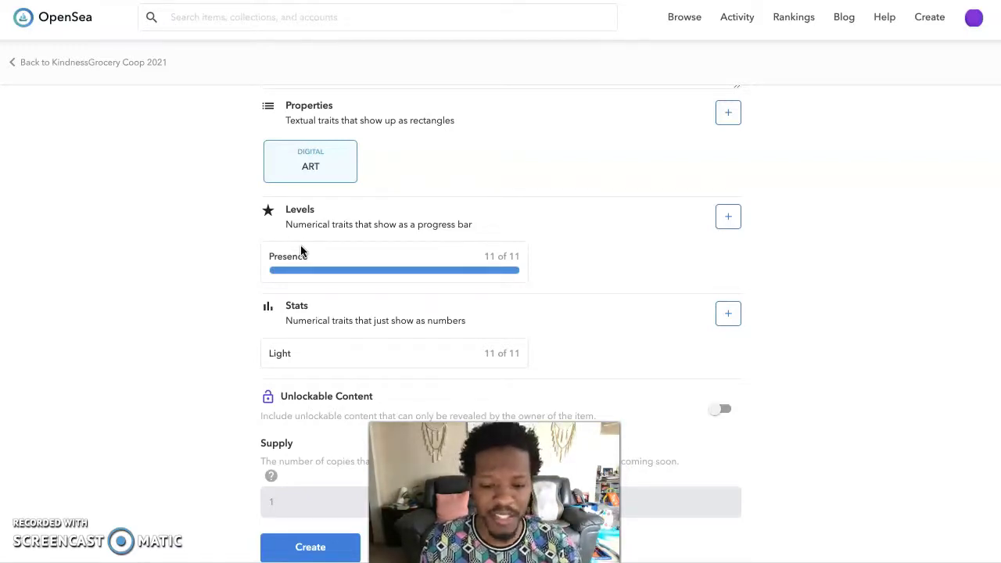
{"action": "scroll", "coordinate": [297, 254], "scroll_direction": "down", "scroll_amount": 2}
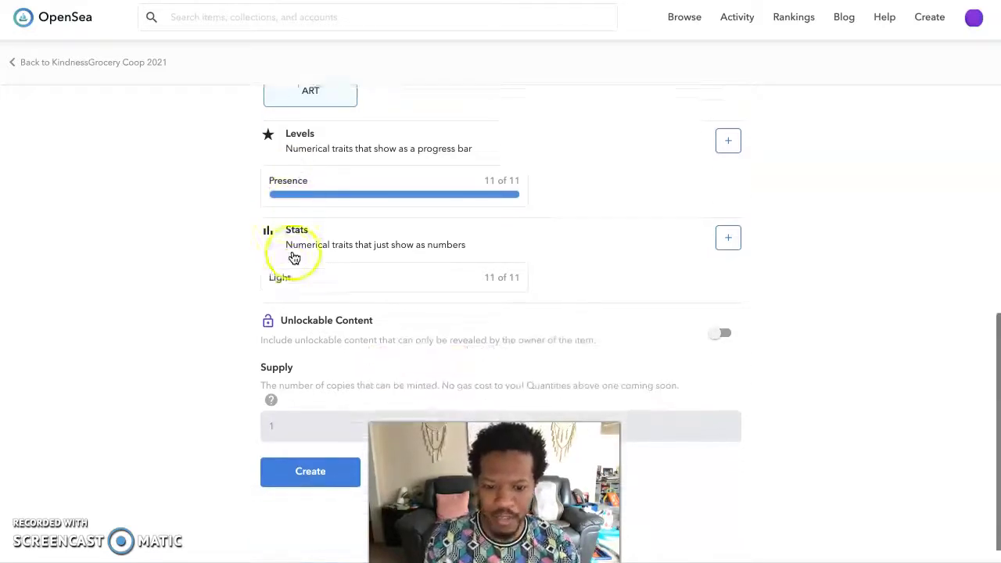
{"action": "scroll", "coordinate": [207, 237], "scroll_direction": "up", "scroll_amount": 5}
{"action": "scroll", "coordinate": [206, 242], "scroll_direction": "up", "scroll_amount": 5}
{"action": "scroll", "coordinate": [207, 242], "scroll_direction": "down", "scroll_amount": 5}
{"action": "scroll", "coordinate": [206, 242], "scroll_direction": "up", "scroll_amount": 2}
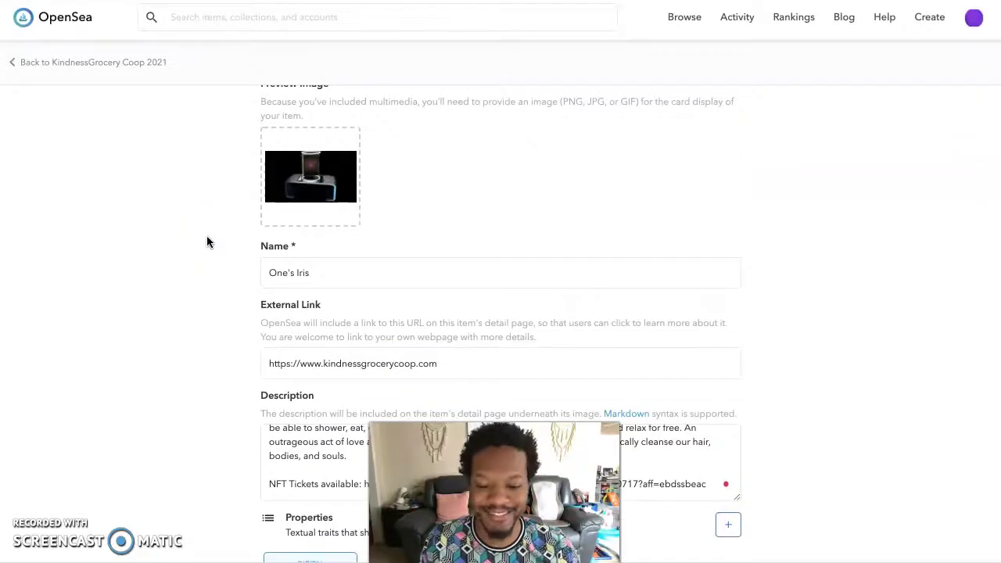
{"action": "scroll", "coordinate": [206, 242], "scroll_direction": "down", "scroll_amount": 5}
{"action": "scroll", "coordinate": [321, 539], "scroll_direction": "down", "scroll_amount": 1}
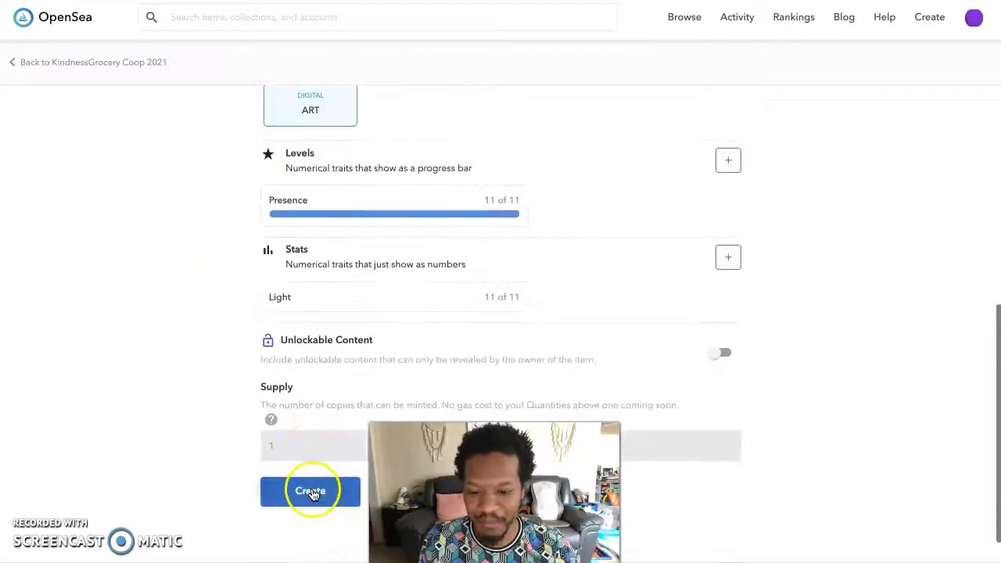
{"action": "left_click", "coordinate": [313, 488]}
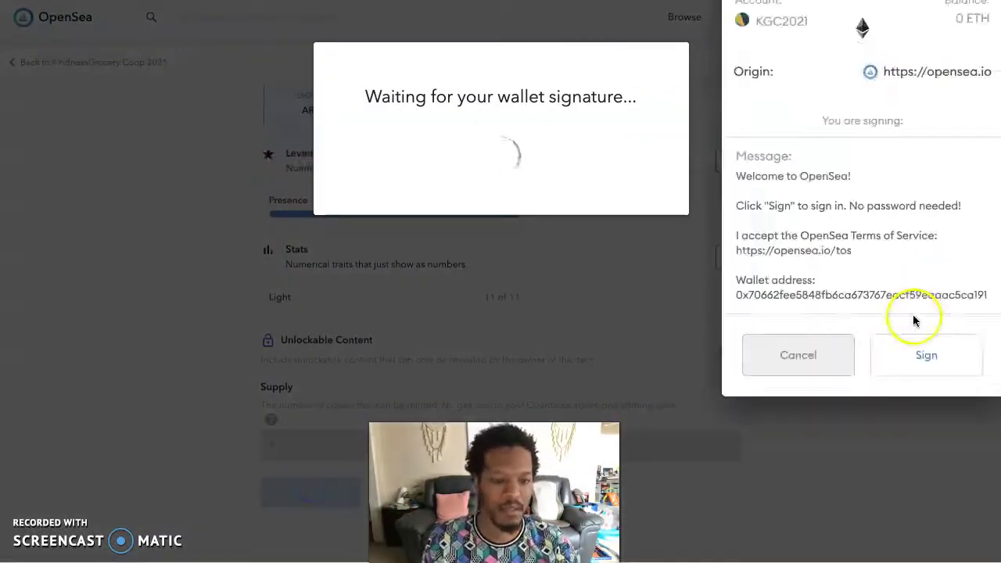
{"action": "left_click", "coordinate": [916, 349]}
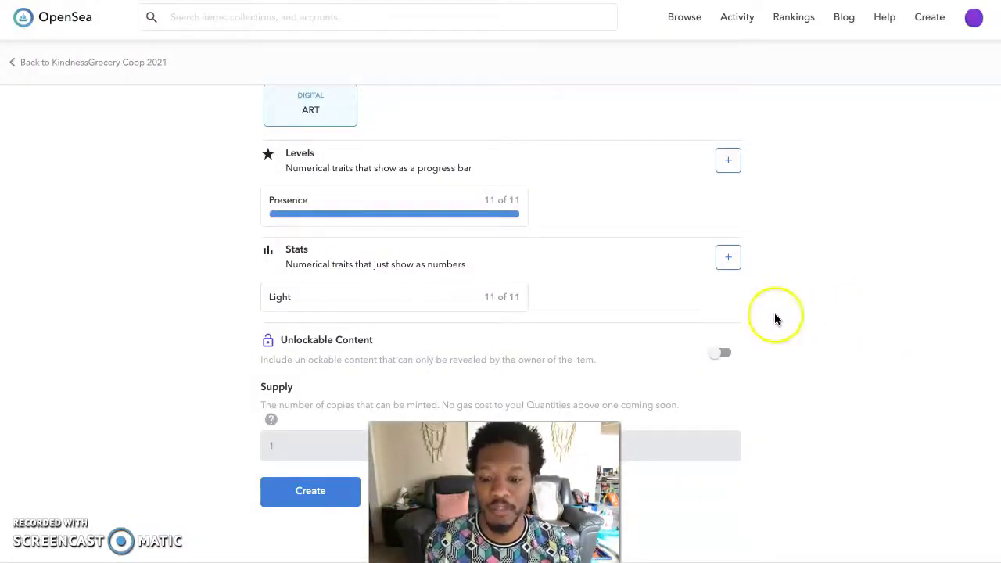
- Submit the new item again and sign the wallet request
{"action": "scroll", "coordinate": [750, 291], "scroll_direction": "up", "scroll_amount": 2}
{"action": "scroll", "coordinate": [730, 269], "scroll_direction": "up", "scroll_amount": 8}
{"action": "scroll", "coordinate": [728, 268], "scroll_direction": "down", "scroll_amount": 10}
{"action": "left_click", "coordinate": [309, 451]}
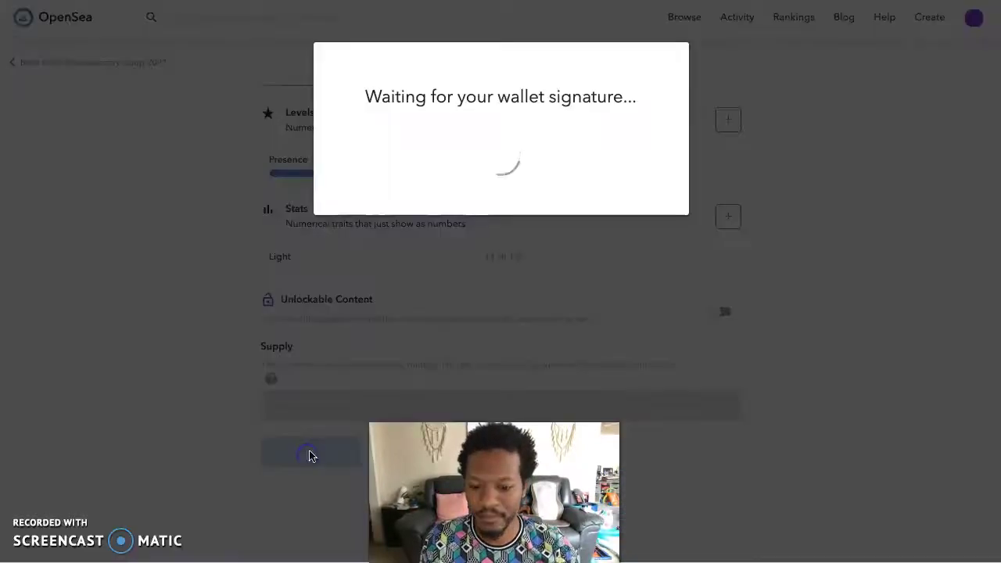
{"action": "left_click", "coordinate": [916, 351]}
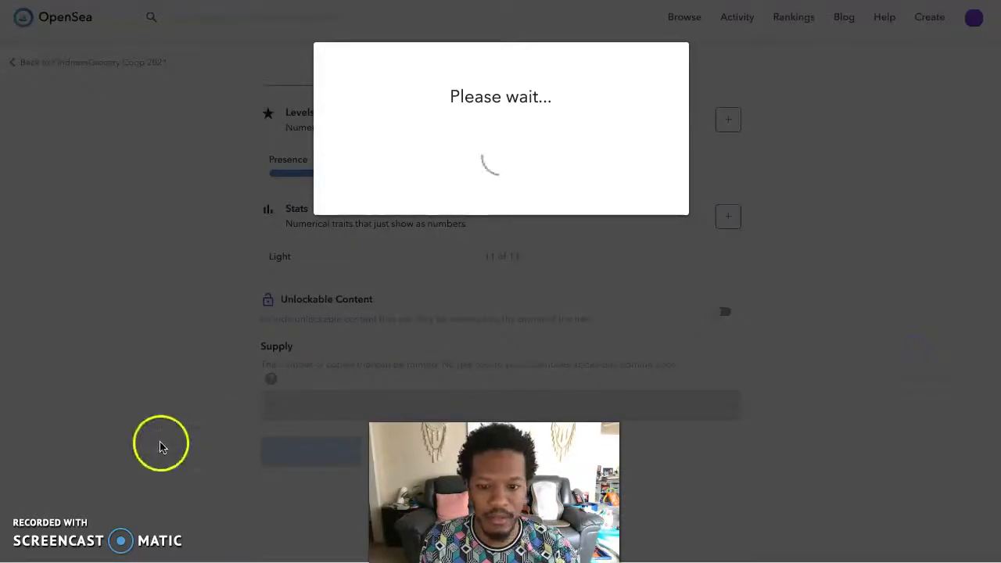
- Recheck the item's name, link and description, and create One's Iris by signing the MetaMask request
{"action": "left_click", "coordinate": [215, 402]}
{"action": "scroll", "coordinate": [215, 401], "scroll_direction": "up", "scroll_amount": 10}
{"action": "scroll", "coordinate": [215, 402], "scroll_direction": "down", "scroll_amount": 10}
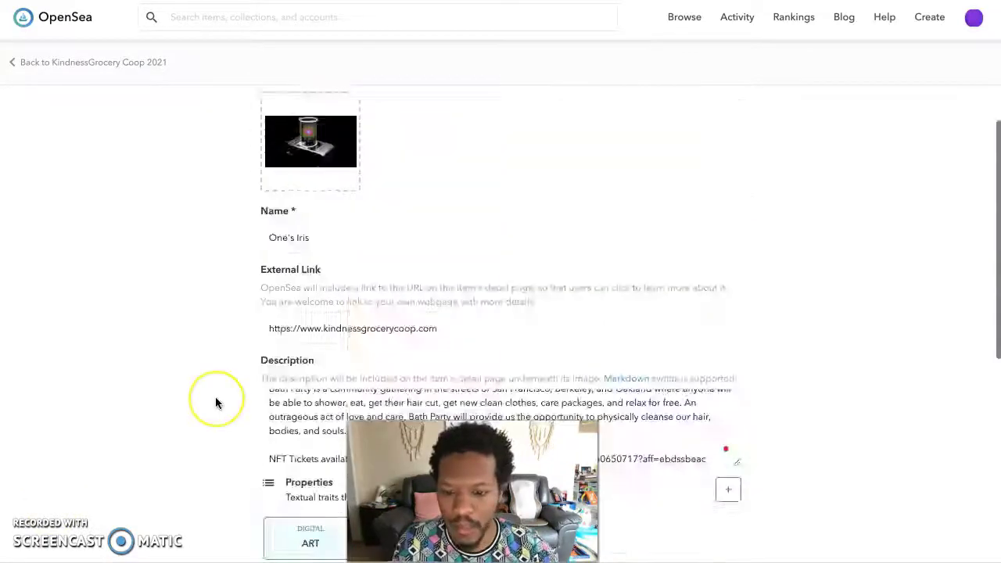
{"action": "scroll", "coordinate": [215, 402], "scroll_direction": "up", "scroll_amount": 6}
{"action": "scroll", "coordinate": [215, 403], "scroll_direction": "down", "scroll_amount": 6}
{"action": "left_click", "coordinate": [235, 398]}
{"action": "scroll", "coordinate": [313, 274], "scroll_direction": "up", "scroll_amount": 4}
{"action": "left_click", "coordinate": [410, 130]}
{"action": "scroll", "coordinate": [264, 329], "scroll_direction": "up", "scroll_amount": 6}
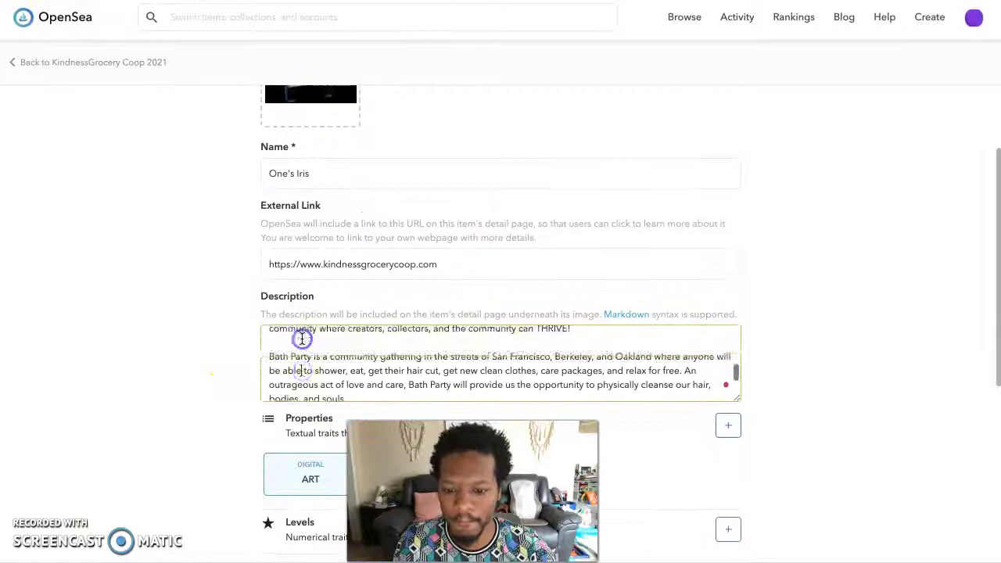
{"action": "scroll", "coordinate": [230, 337], "scroll_direction": "down", "scroll_amount": 1}
{"action": "scroll", "coordinate": [230, 337], "scroll_direction": "down", "scroll_amount": 4}
{"action": "left_click", "coordinate": [295, 482]}
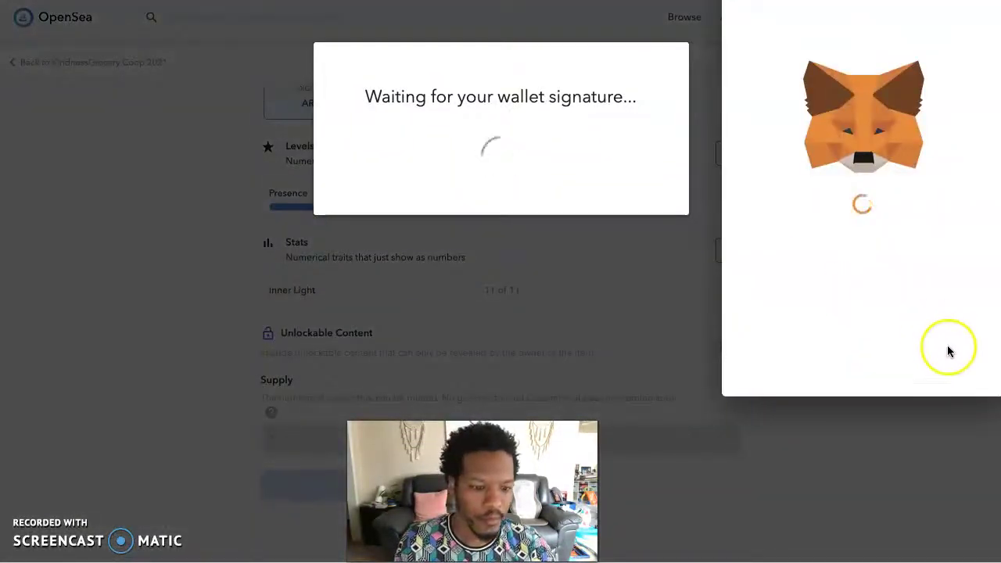
{"action": "left_click", "coordinate": [946, 353]}
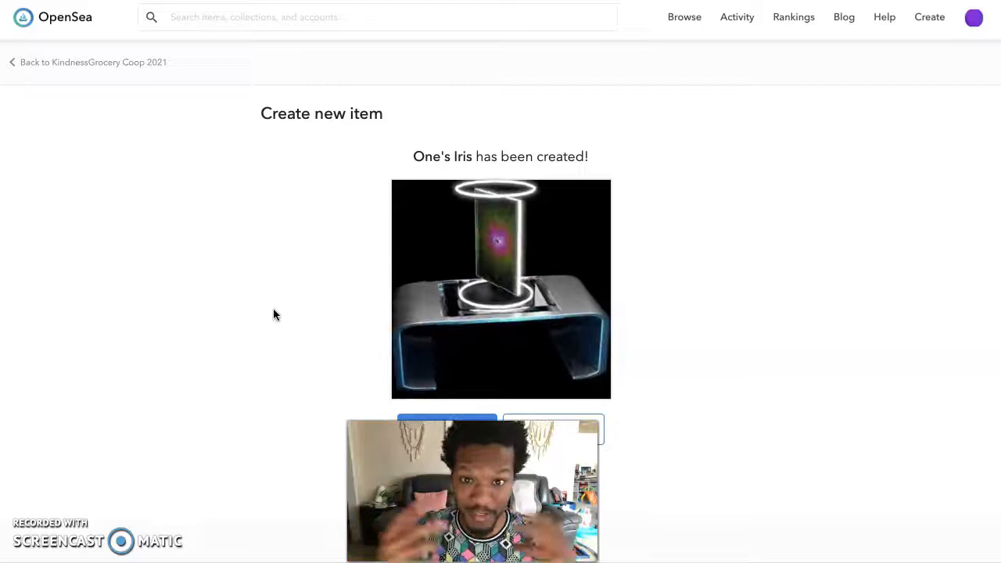
- Visit the page of the newly created One's Iris item
{"action": "left_click", "coordinate": [337, 305]}
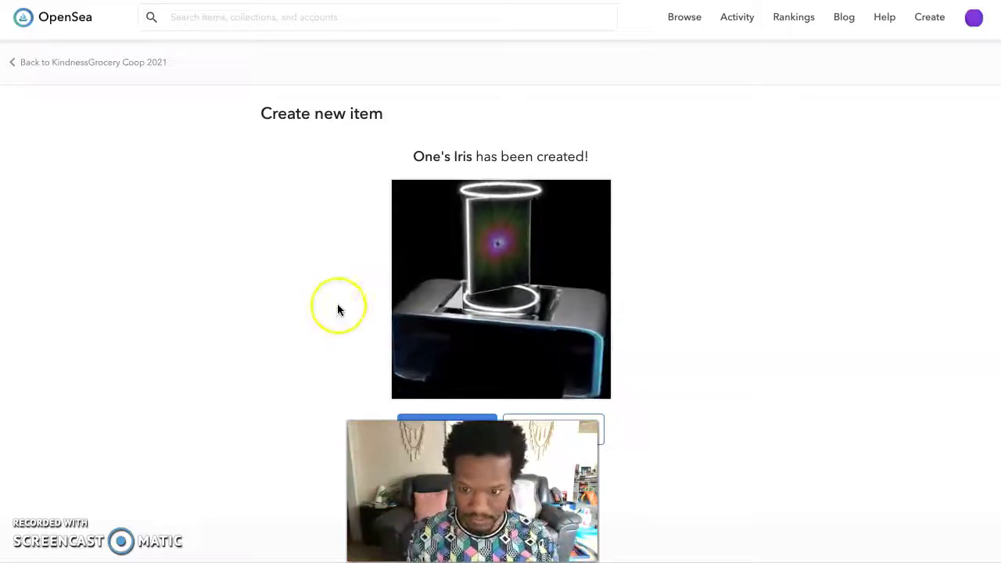
{"action": "left_click", "coordinate": [387, 194]}
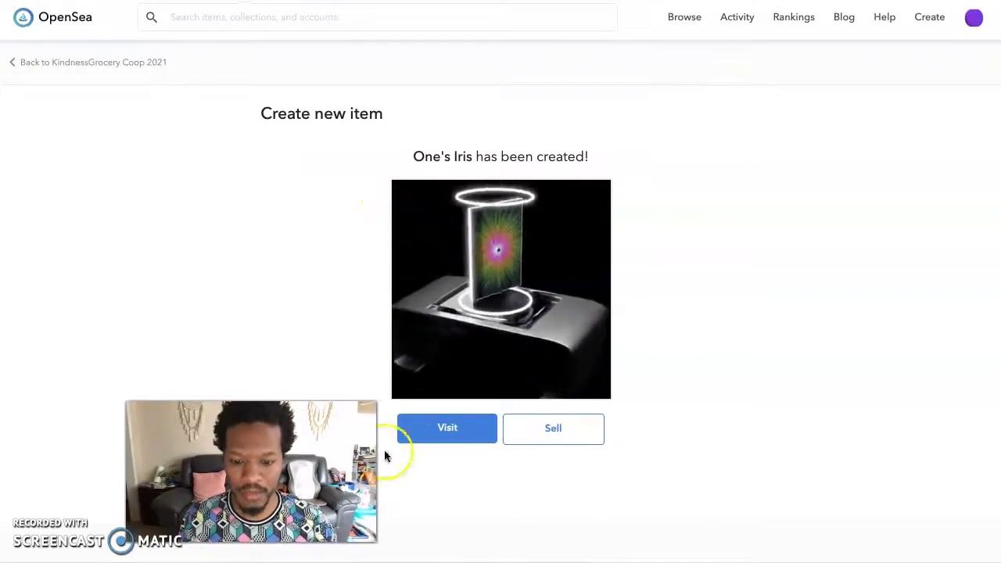
{"action": "left_click", "coordinate": [447, 429]}
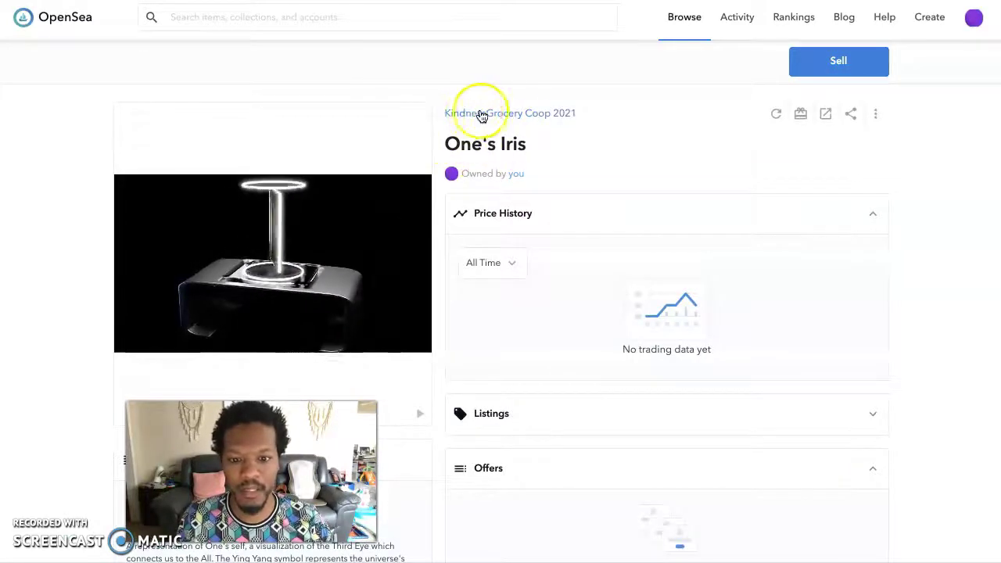
- Examine the item's details, expanding its Properties, Stats, Levels and Chain Info sections
{"action": "scroll", "coordinate": [549, 122], "scroll_direction": "down", "scroll_amount": 2}
{"action": "scroll", "coordinate": [550, 122], "scroll_direction": "down", "scroll_amount": 1}
{"action": "scroll", "coordinate": [248, 292], "scroll_direction": "down", "scroll_amount": 3}
{"action": "scroll", "coordinate": [42, 269], "scroll_direction": "down", "scroll_amount": 1}
{"action": "scroll", "coordinate": [42, 270], "scroll_direction": "down", "scroll_amount": 3}
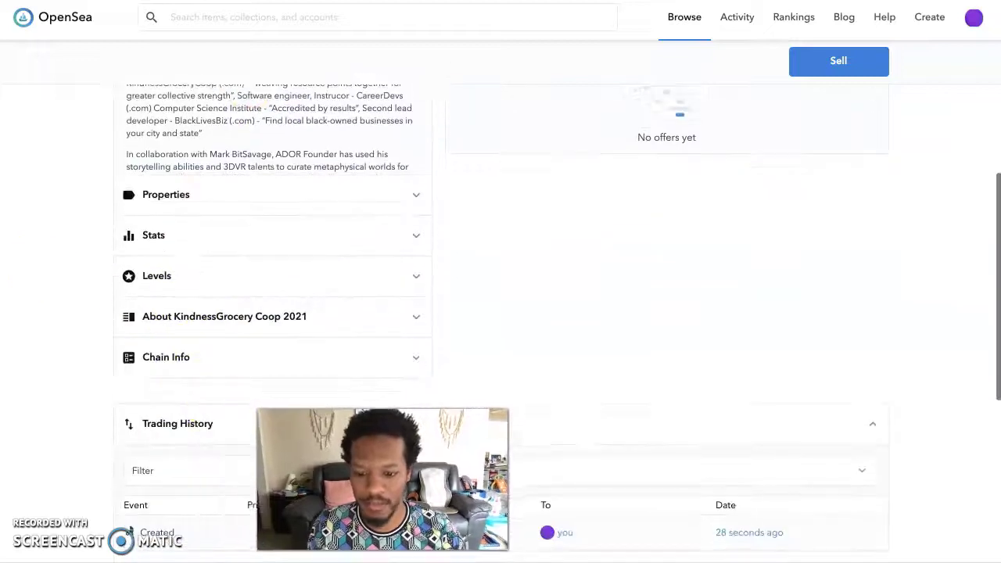
{"action": "left_click", "coordinate": [221, 194]}
{"action": "left_click", "coordinate": [201, 299]}
{"action": "left_click", "coordinate": [210, 364]}
{"action": "scroll", "coordinate": [210, 367], "scroll_direction": "down", "scroll_amount": 1}
{"action": "scroll", "coordinate": [210, 367], "scroll_direction": "down", "scroll_amount": 5}
{"action": "left_click", "coordinate": [242, 118]}
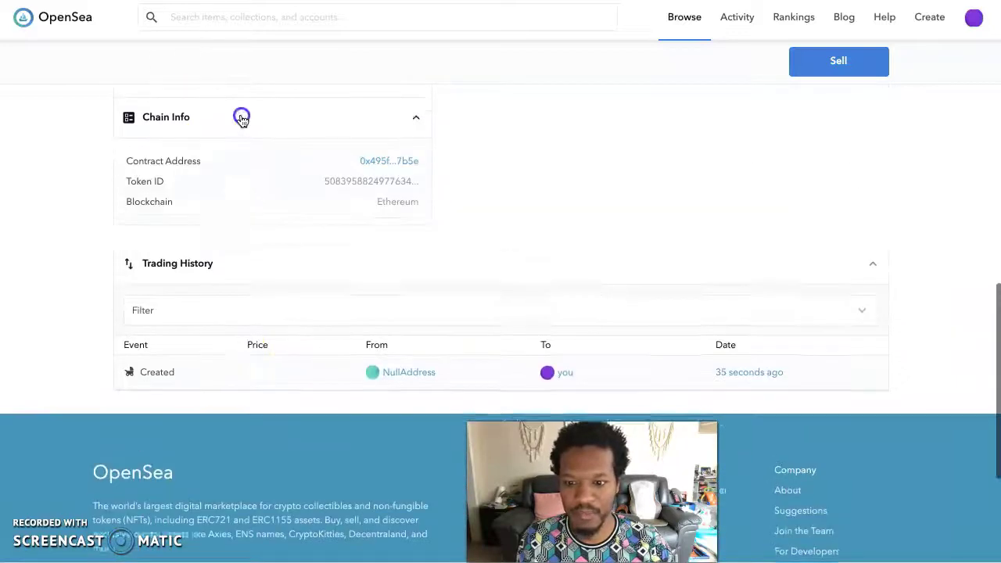
{"action": "scroll", "coordinate": [379, 221], "scroll_direction": "up", "scroll_amount": 1}
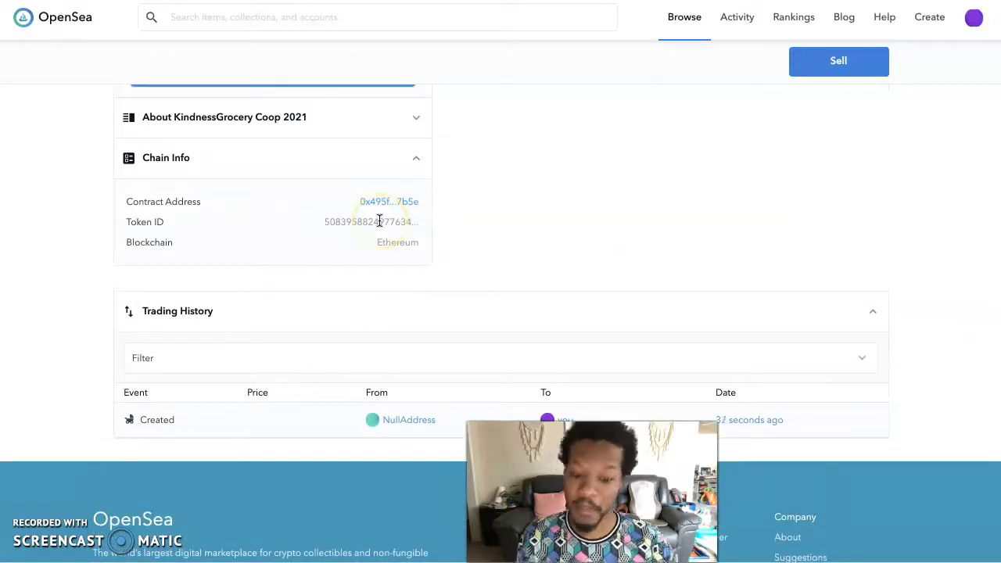
{"action": "scroll", "coordinate": [374, 219], "scroll_direction": "up", "scroll_amount": 4}
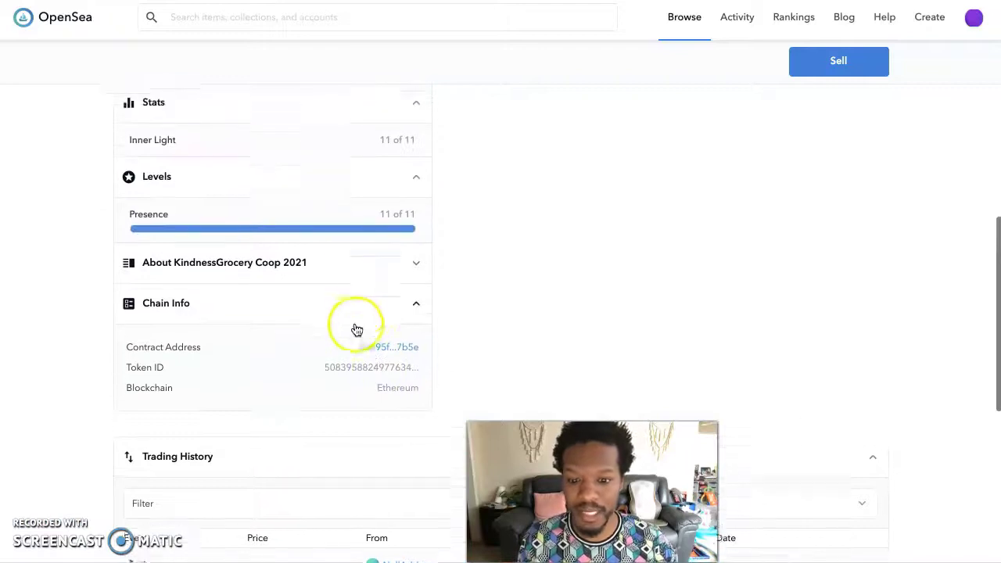
{"action": "scroll", "coordinate": [393, 367], "scroll_direction": "up", "scroll_amount": 10}
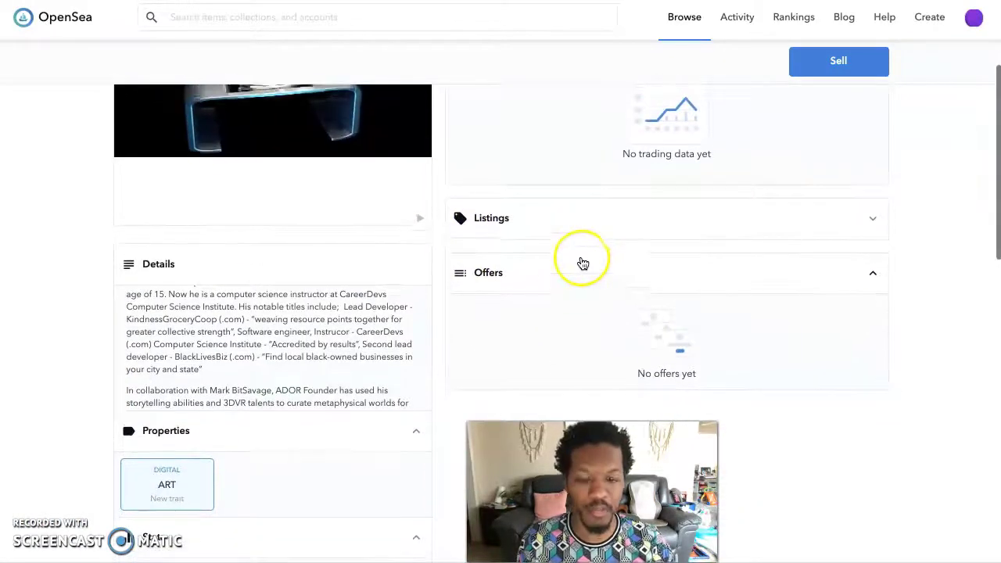
- Start selling One's Iris from its Listings section, and choose Highest Bid as the sell method
{"action": "left_click", "coordinate": [588, 229]}
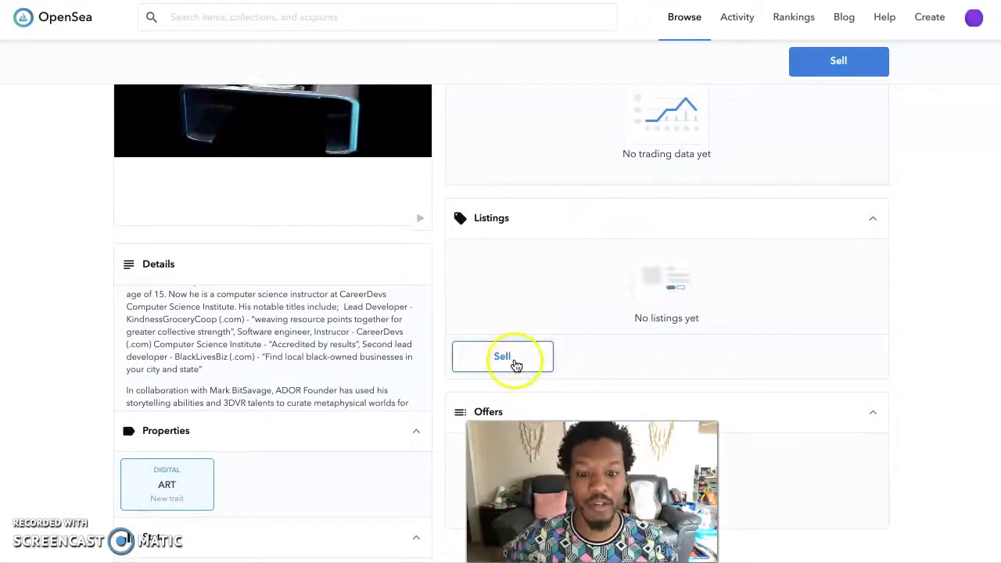
{"action": "left_click", "coordinate": [514, 362]}
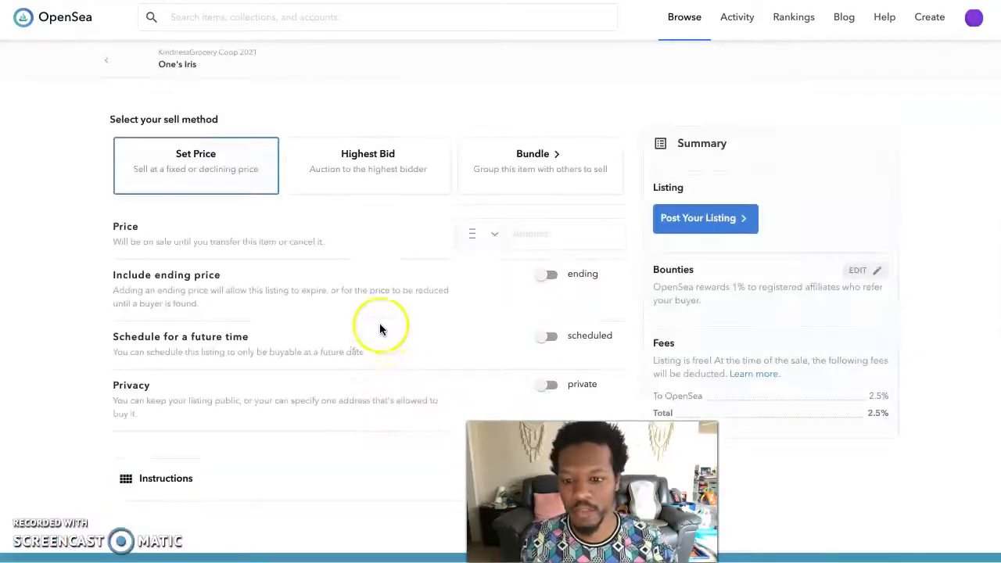
{"action": "left_click", "coordinate": [334, 179]}
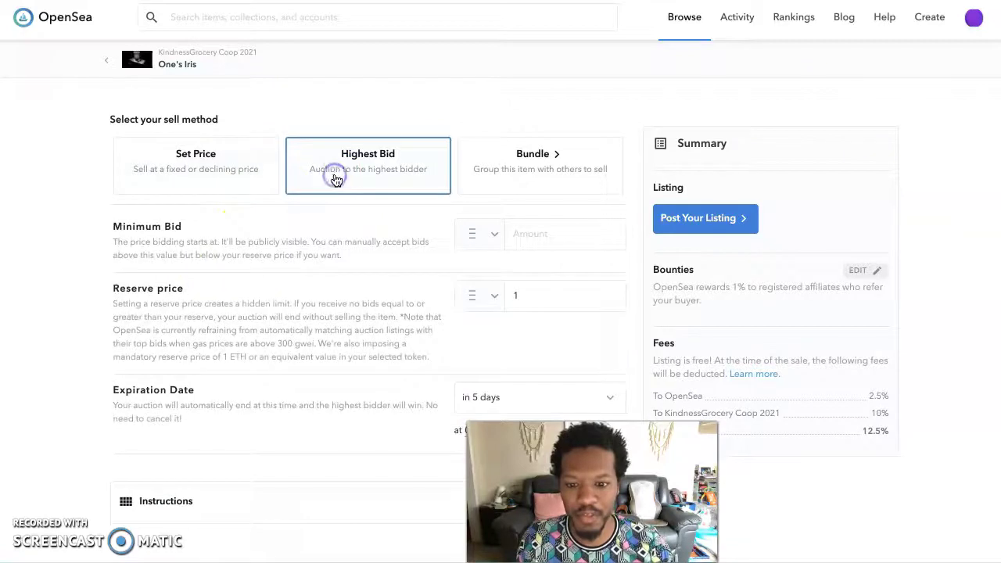
- Compare Set Price with Highest Bid, review the minimum bid, reserve price, expiration and fee settings, and return to the One's Iris item page
{"action": "left_click", "coordinate": [505, 176]}
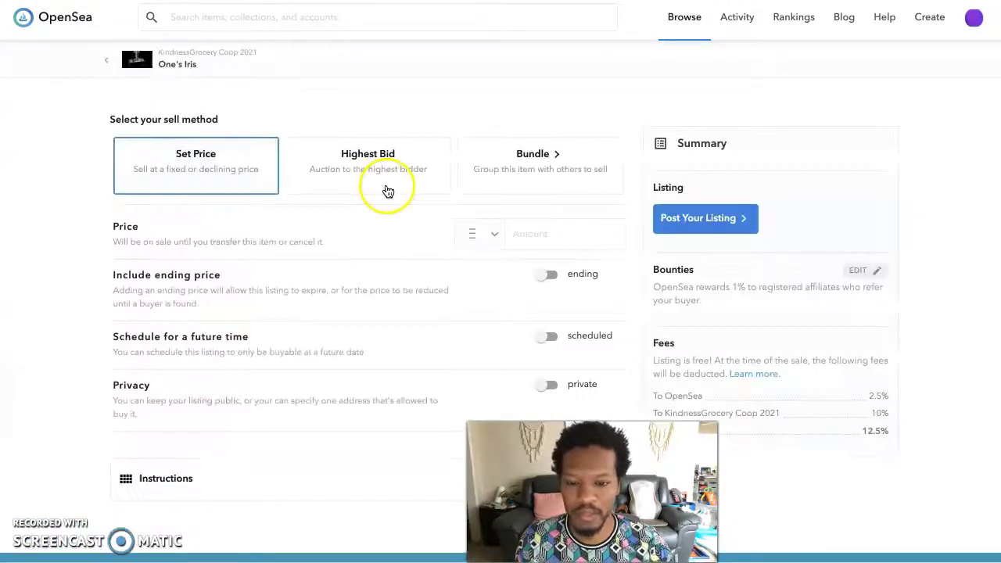
{"action": "left_click", "coordinate": [359, 170]}
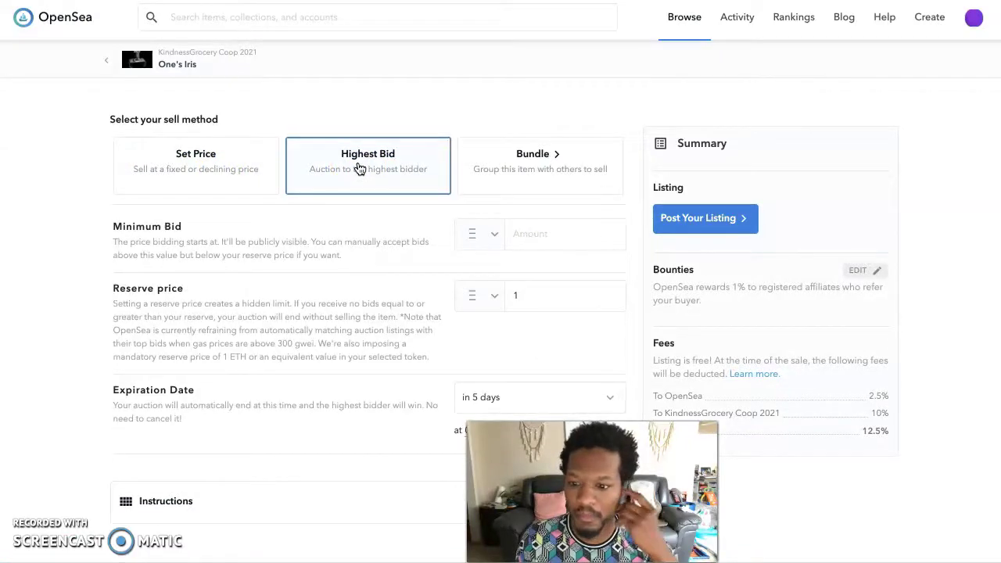
{"action": "scroll", "coordinate": [437, 229], "scroll_direction": "down", "scroll_amount": 3}
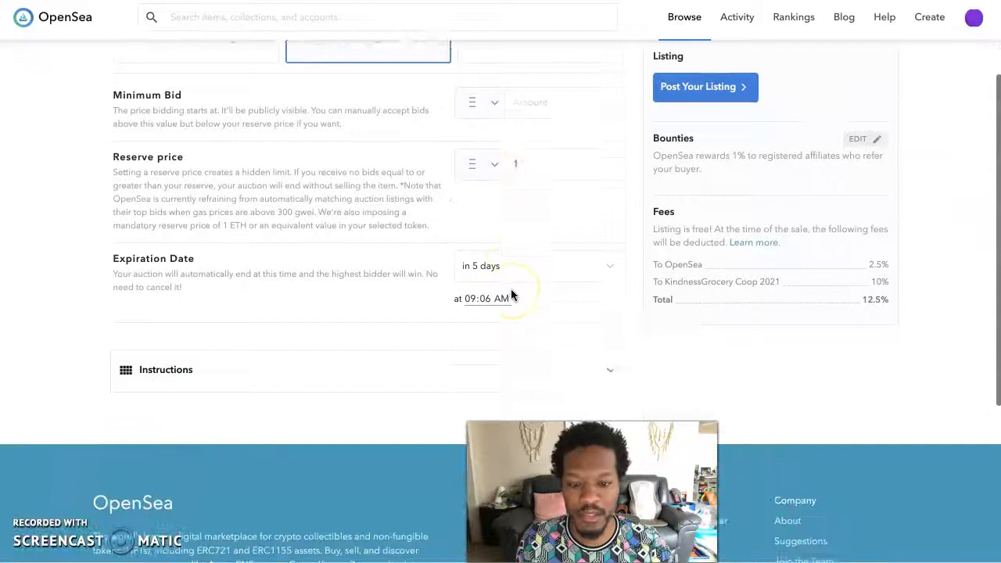
{"action": "scroll", "coordinate": [548, 298], "scroll_direction": "up", "scroll_amount": 2}
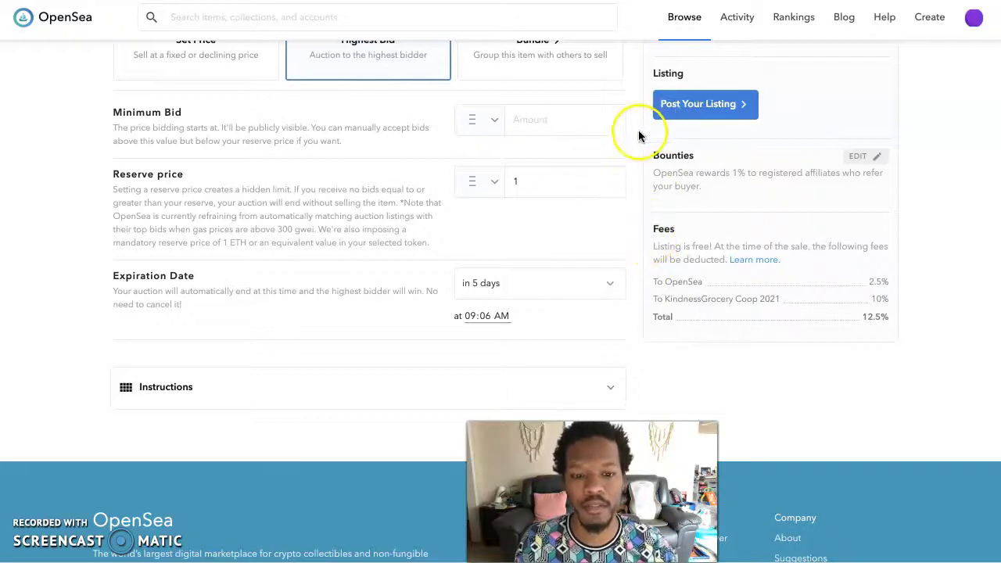
{"action": "scroll", "coordinate": [638, 136], "scroll_direction": "up", "scroll_amount": 3}
{"action": "left_click", "coordinate": [109, 68]}
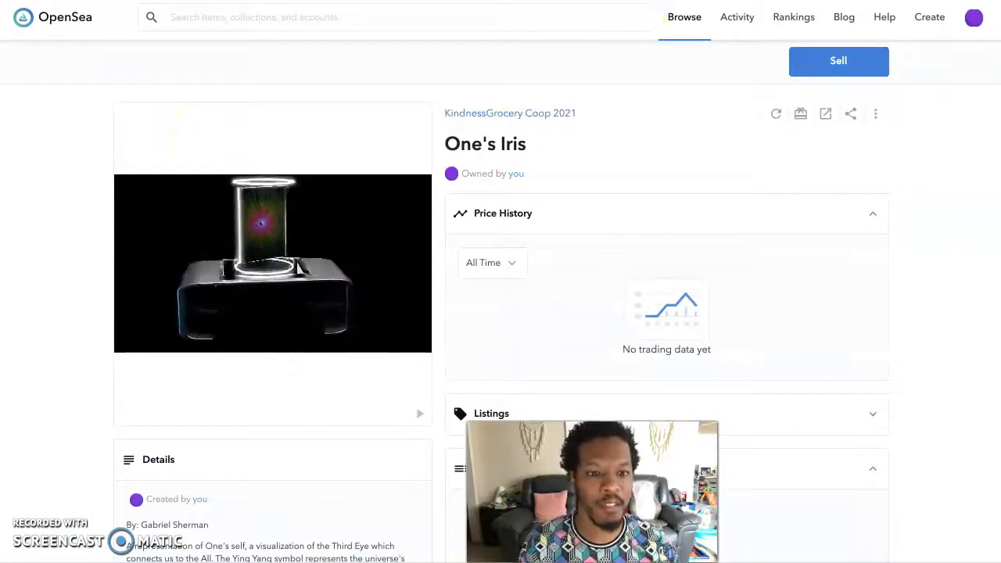
- Check the wallet's ETH balance in MetaMask, close the wallet, and look over the details of One's Iris
{"action": "key", "text": "alt+shift+m"}
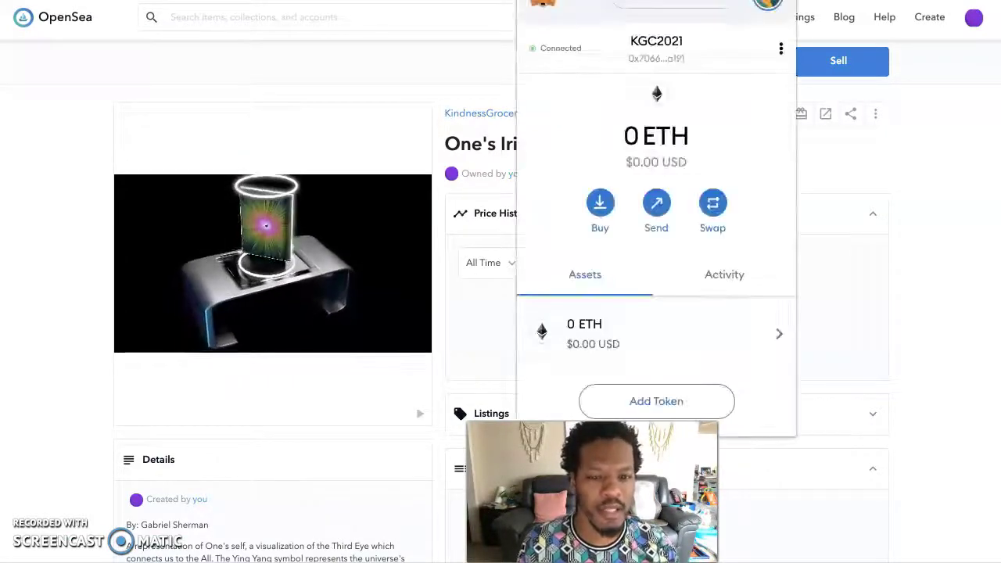
{"action": "key", "text": "Escape"}
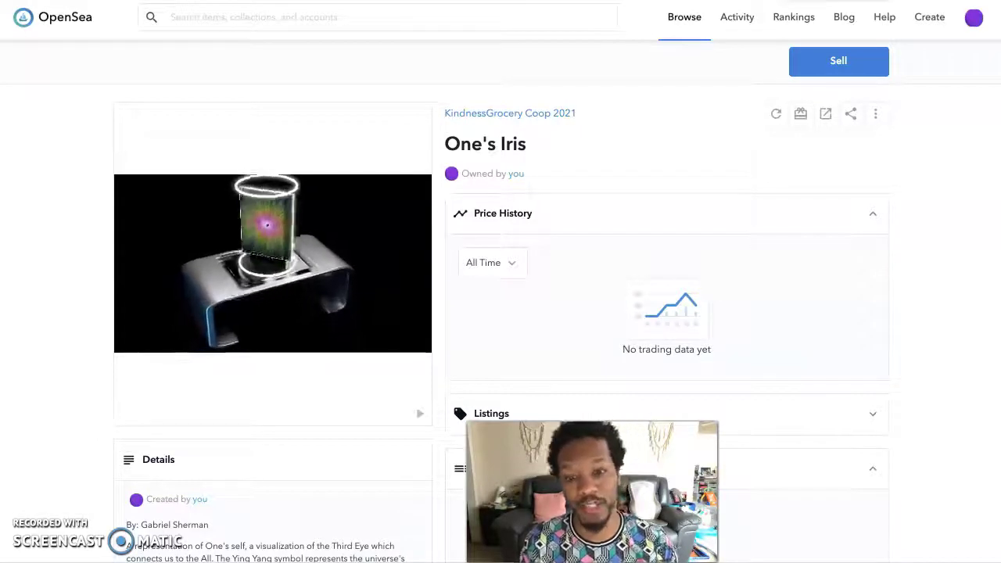
{"action": "scroll", "coordinate": [347, 149], "scroll_direction": "down", "scroll_amount": 5}
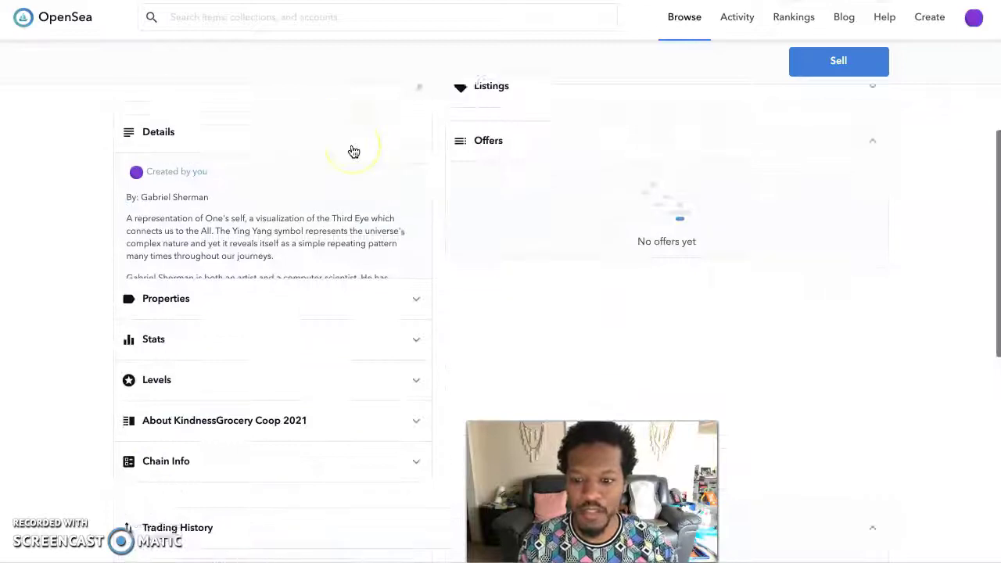
{"action": "scroll", "coordinate": [353, 151], "scroll_direction": "up", "scroll_amount": 5}
- Visit the KindnessGrocery Coop 2021 collection and look through its Recently Listed, Newly Minted and On Auction sections
{"action": "left_click", "coordinate": [505, 112]}
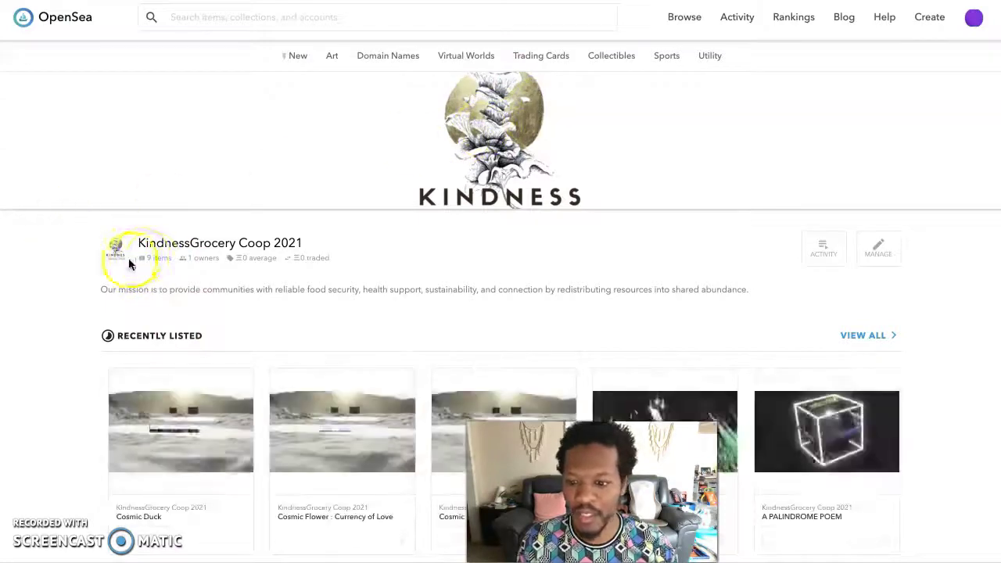
{"action": "scroll", "coordinate": [187, 274], "scroll_direction": "down", "scroll_amount": 1}
{"action": "scroll", "coordinate": [172, 270], "scroll_direction": "down", "scroll_amount": 1}
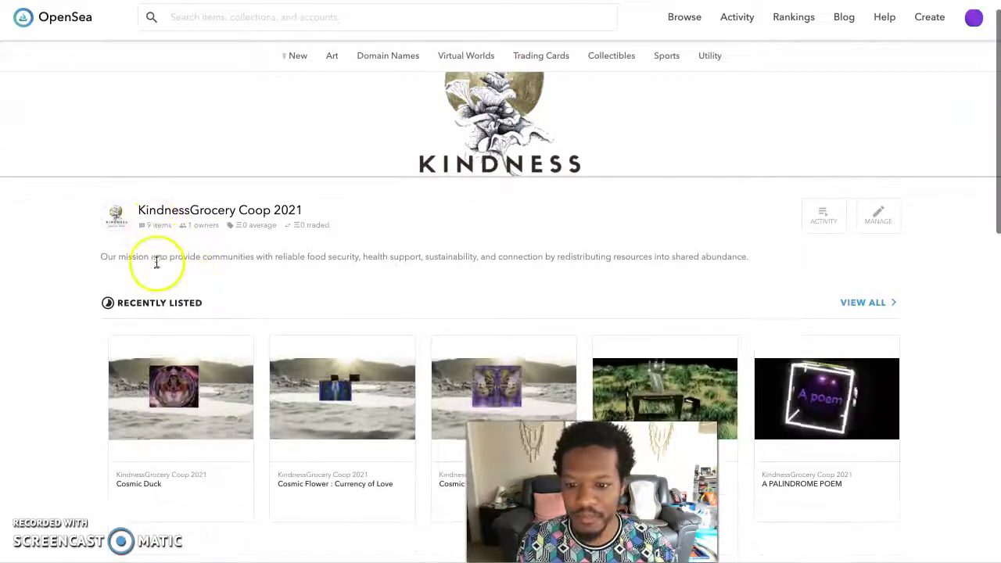
{"action": "scroll", "coordinate": [622, 262], "scroll_direction": "down", "scroll_amount": 4}
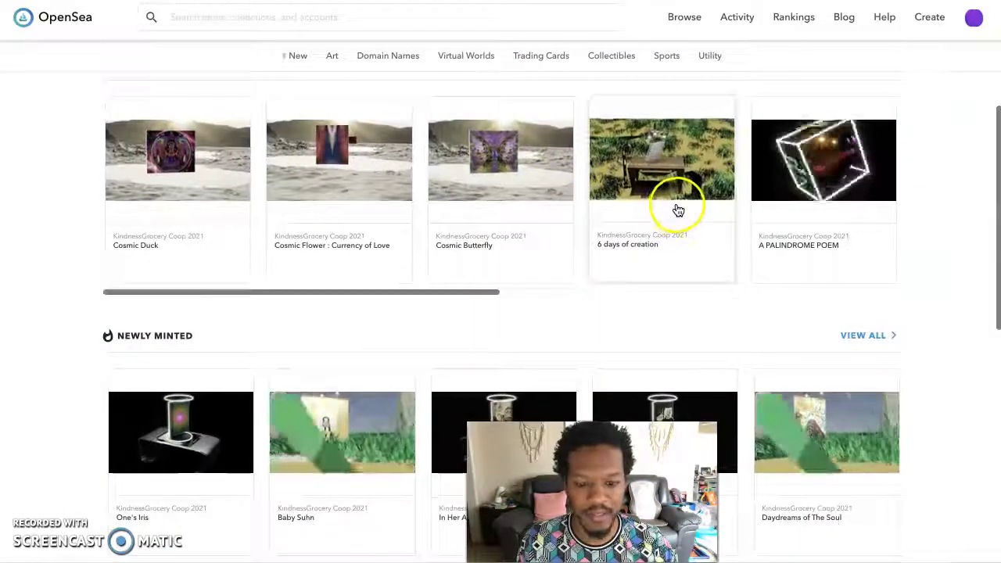
{"action": "scroll", "coordinate": [297, 273], "scroll_direction": "down", "scroll_amount": 6}
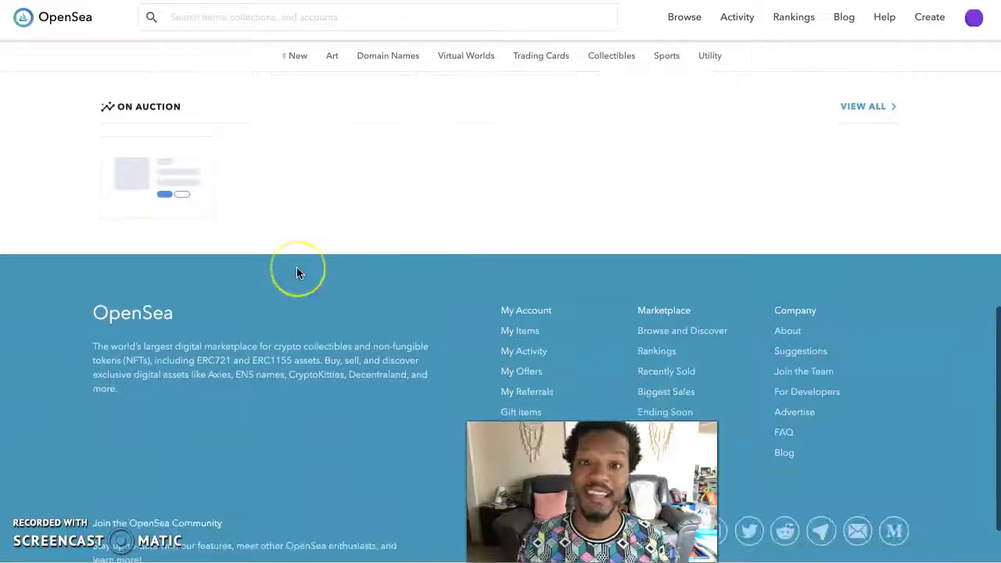
{"action": "scroll", "coordinate": [297, 272], "scroll_direction": "up", "scroll_amount": 10}
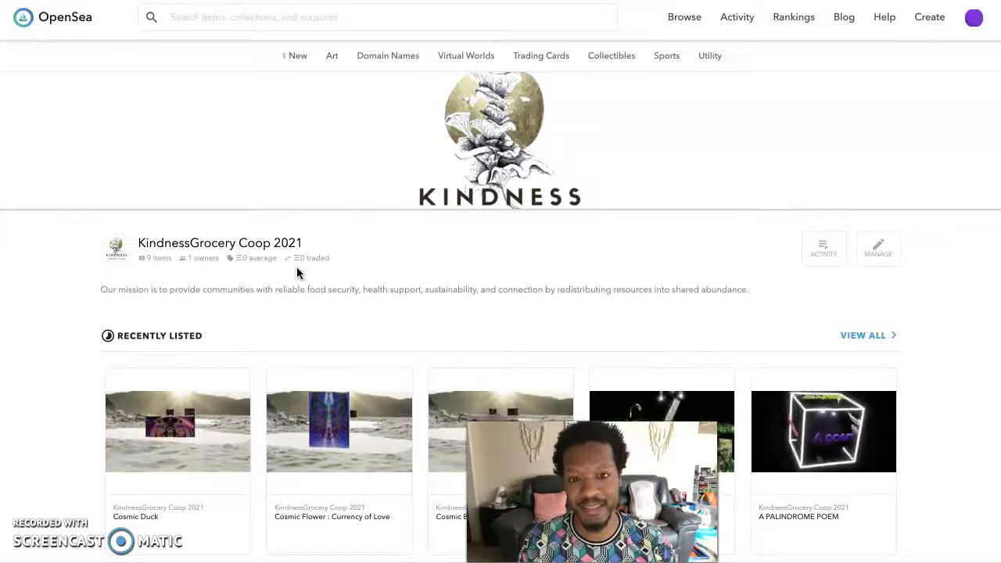
- Examine the collection's Newly Minted items alongside the Recently Listed ones, including 6 days of creation and A PALINDROME POEM
{"action": "scroll", "coordinate": [296, 272], "scroll_direction": "down", "scroll_amount": 7}
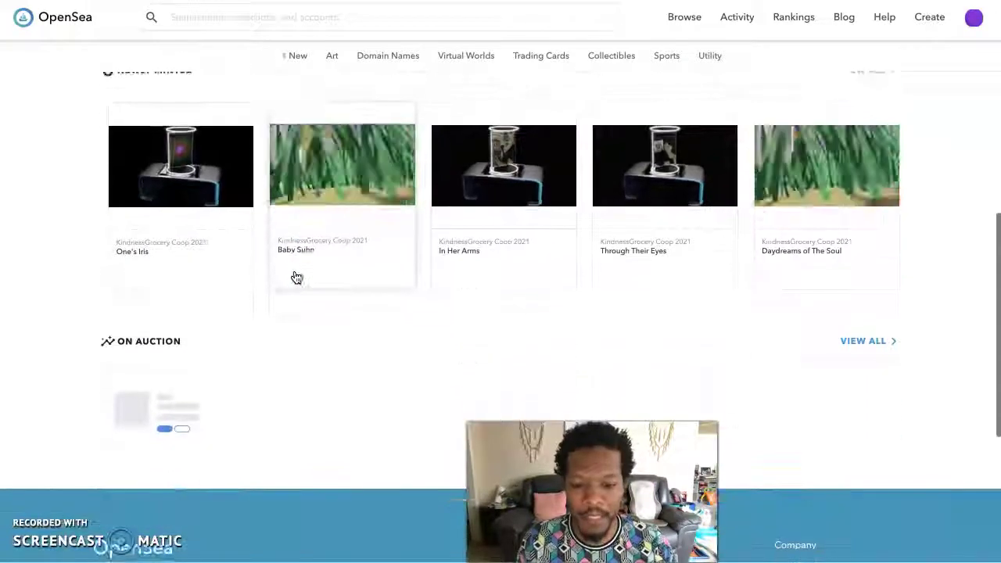
{"action": "scroll", "coordinate": [296, 279], "scroll_direction": "up", "scroll_amount": 1}
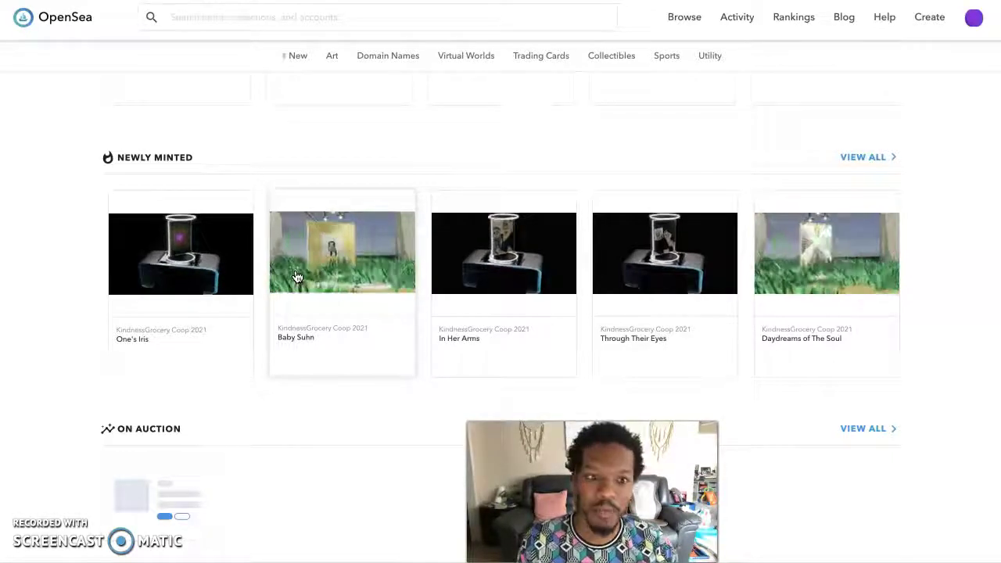
{"action": "left_click", "coordinate": [296, 277]}
{"action": "scroll", "coordinate": [302, 273], "scroll_direction": "down", "scroll_amount": 3}
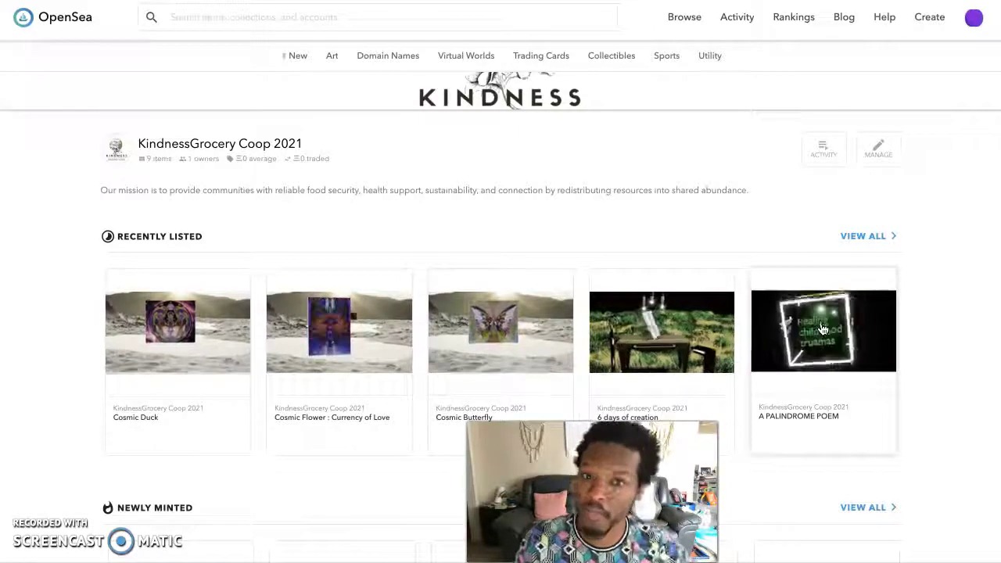
{"action": "left_click", "coordinate": [624, 307]}
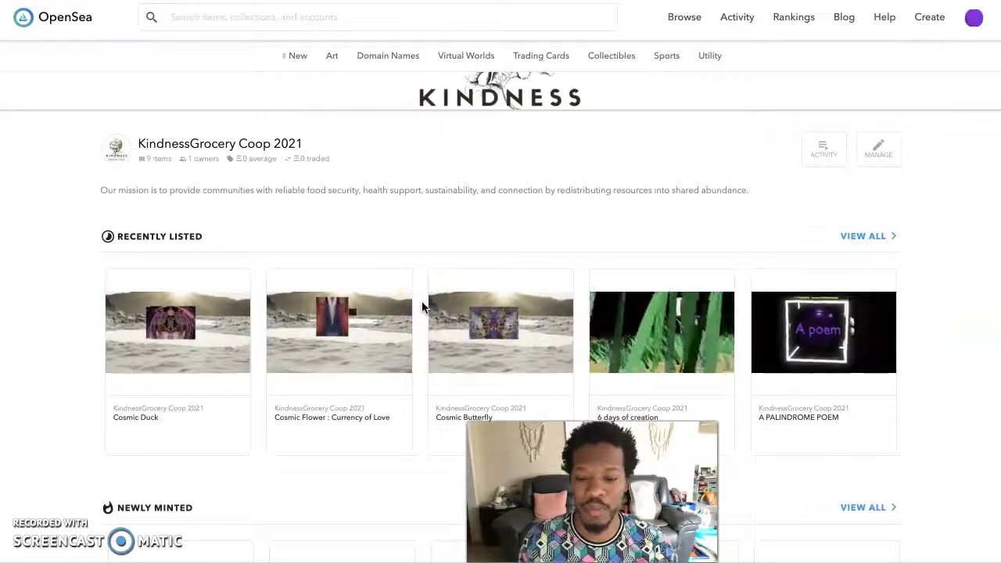
{"action": "scroll", "coordinate": [421, 307], "scroll_direction": "down", "scroll_amount": 1}
{"action": "scroll", "coordinate": [422, 307], "scroll_direction": "down", "scroll_amount": 4}
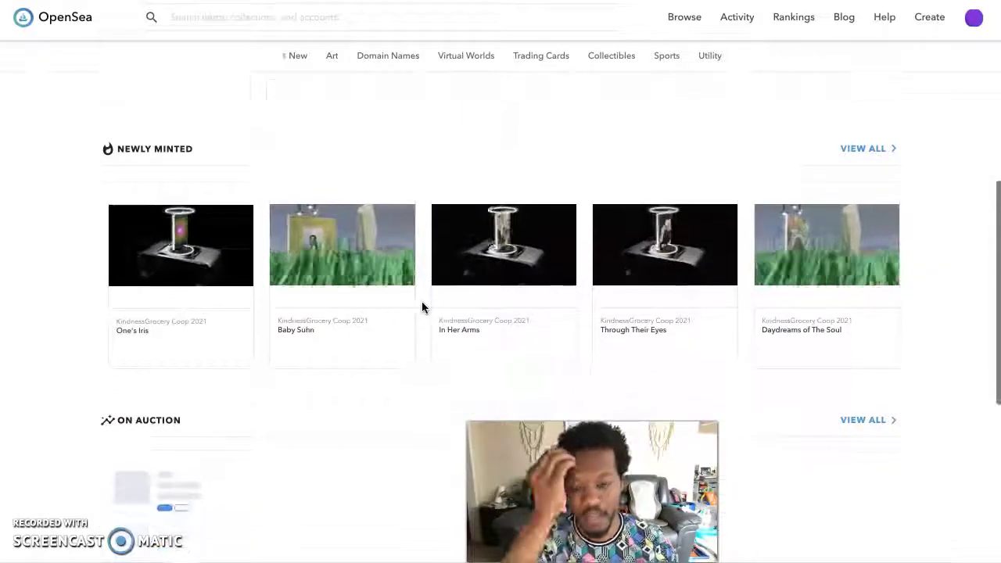